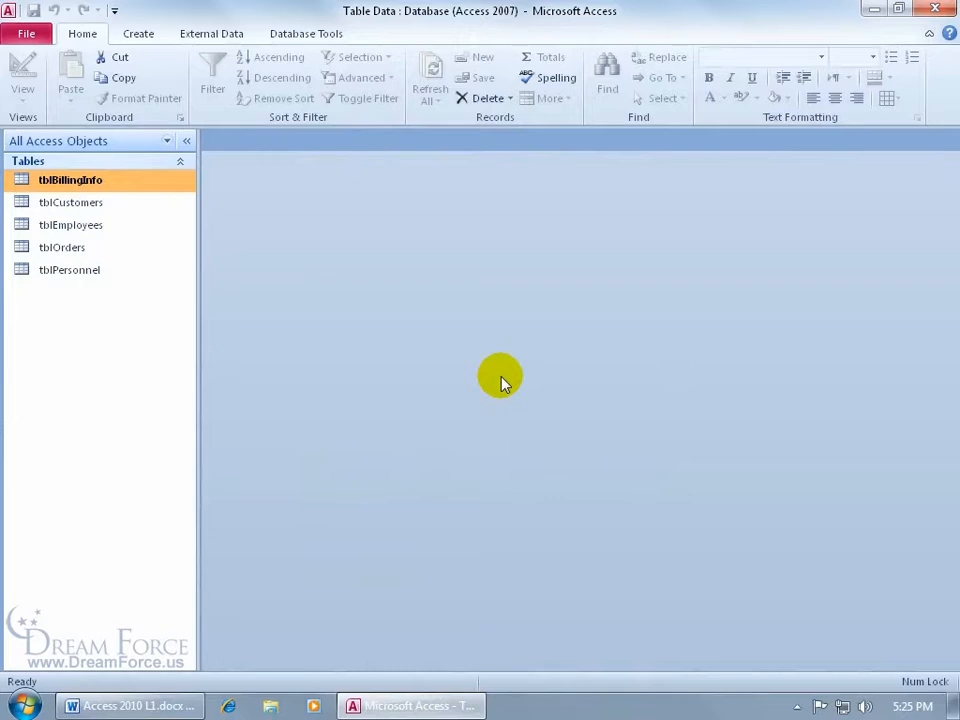
# Open tblEmployees and scroll through its columns and all 47 employee records
pyautogui.doubleClick(126, 234)
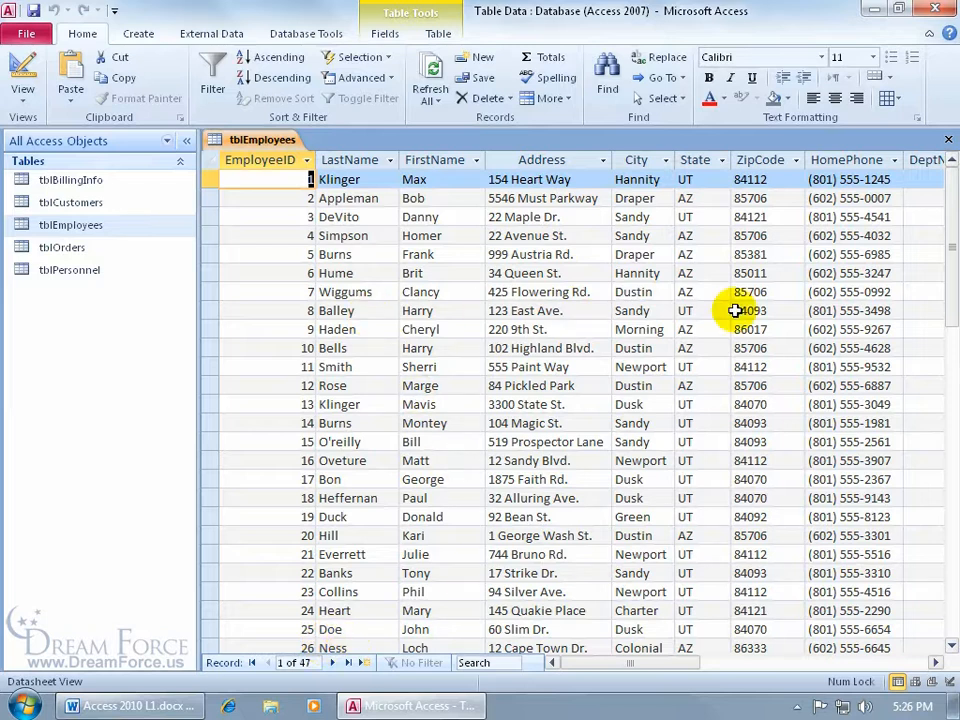
pyautogui.click(935, 662)
pyautogui.click(935, 662)
pyautogui.click(935, 662)
pyautogui.click(935, 662)
pyautogui.click(935, 662)
pyautogui.click(935, 662)
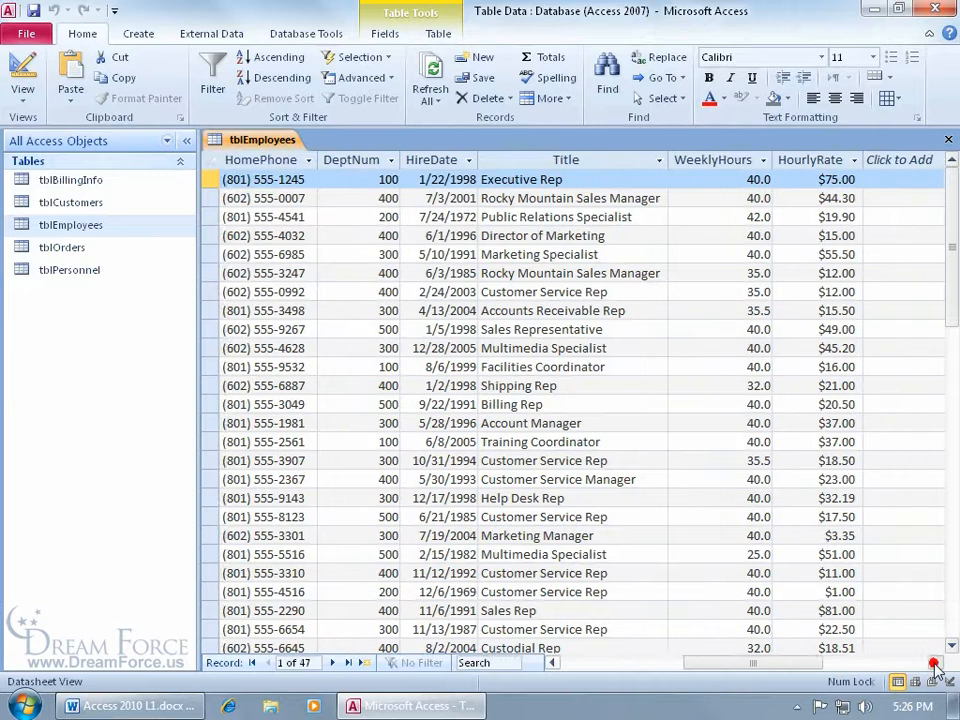
pyautogui.click(935, 662)
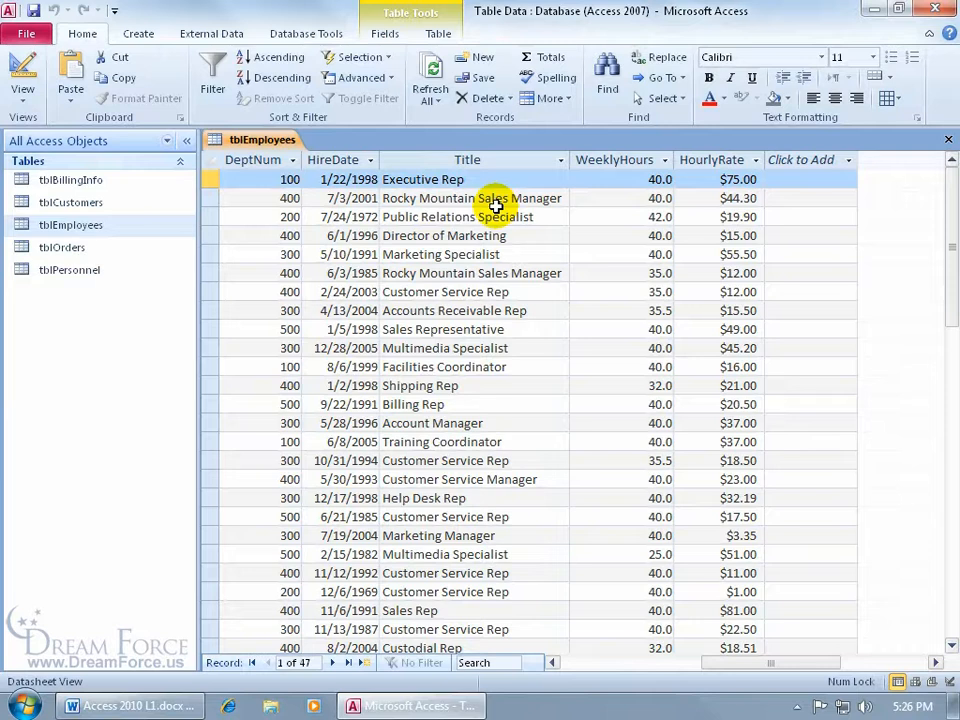
pyautogui.moveTo(949, 176); pyautogui.dragTo(950, 398)
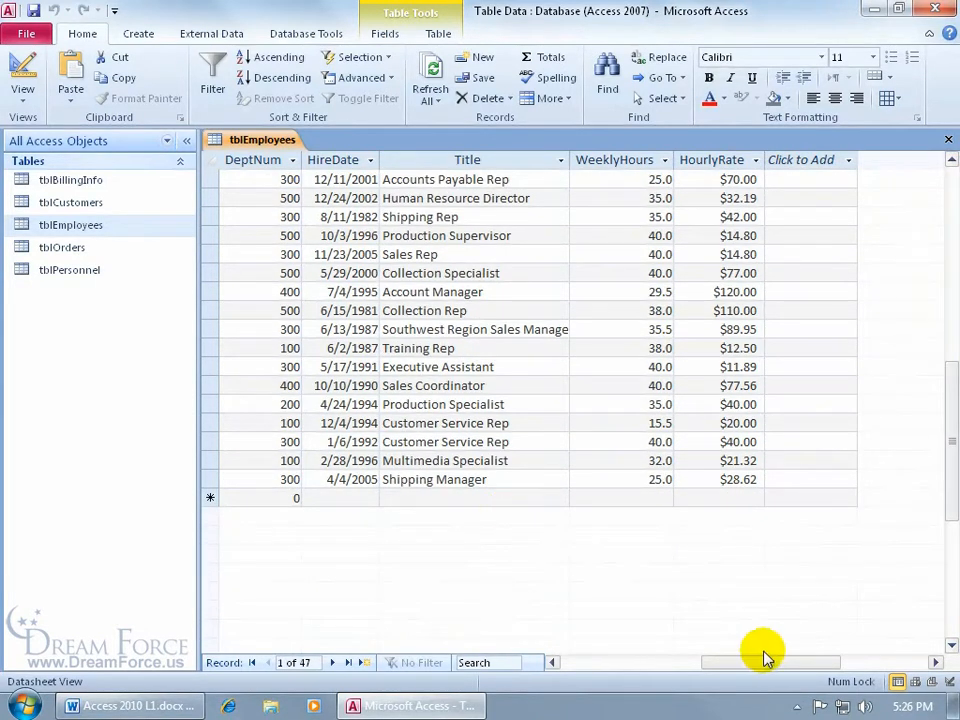
pyautogui.moveTo(770, 662); pyautogui.dragTo(618, 670)
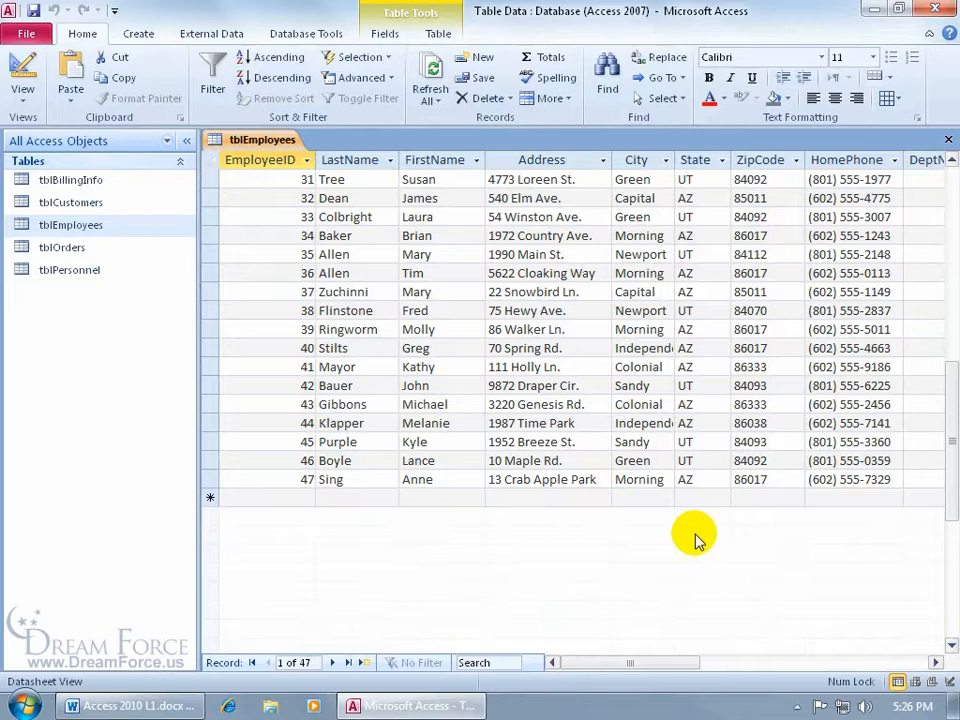
# Start a new blank record at the end of the table and enter 48 as its EmployeeID
pyautogui.moveTo(952, 455); pyautogui.dragTo(952, 340)
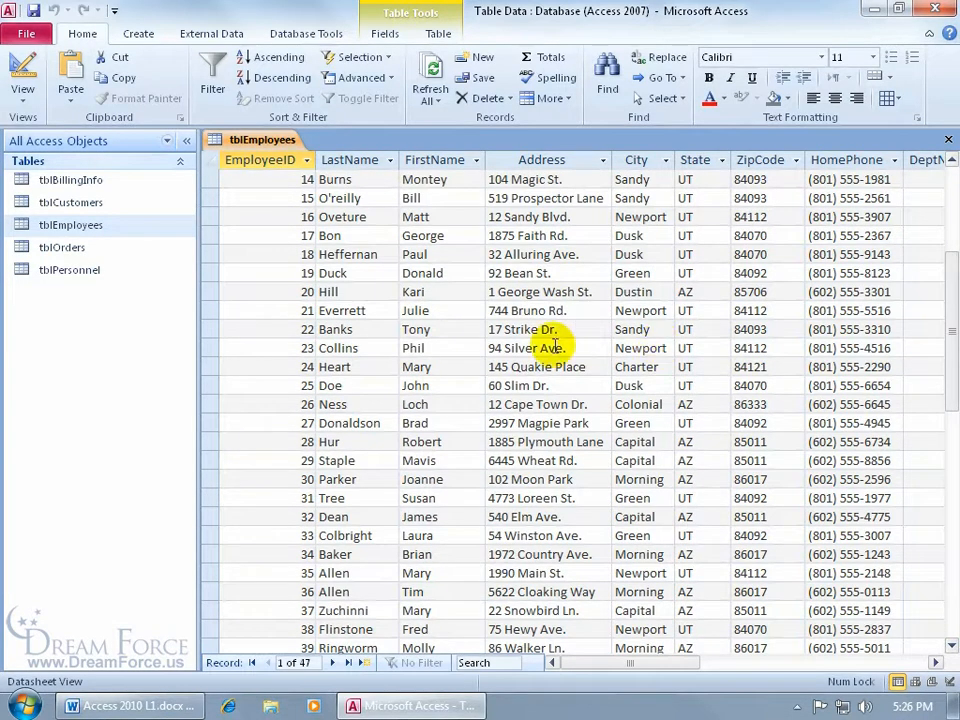
pyautogui.click(552, 347)
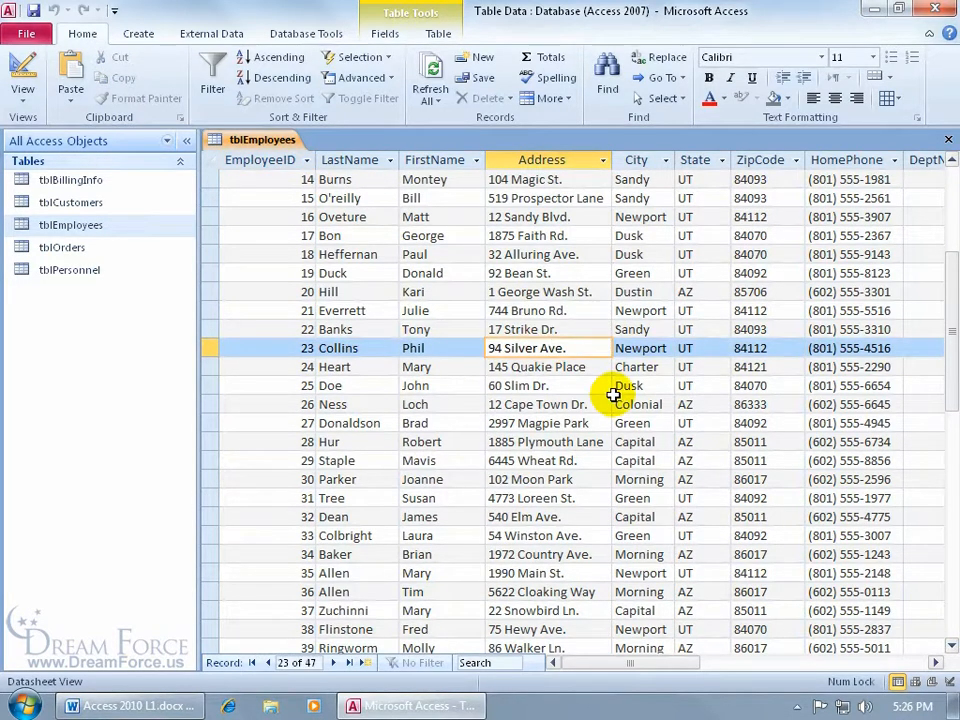
pyautogui.click(366, 663)
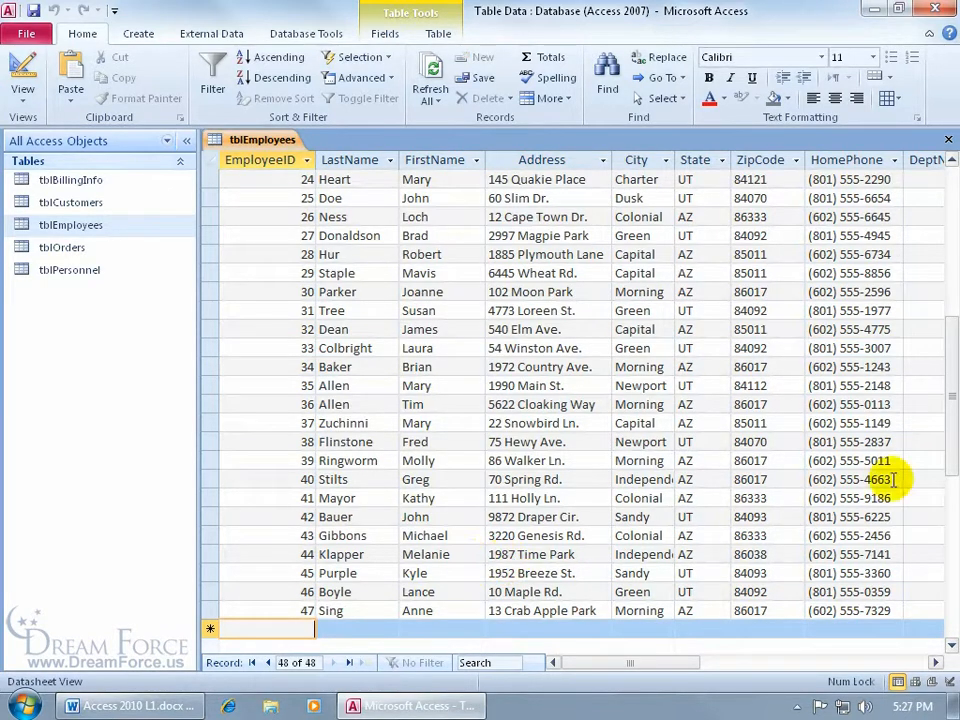
pyautogui.moveTo(948, 382); pyautogui.dragTo(950, 445)
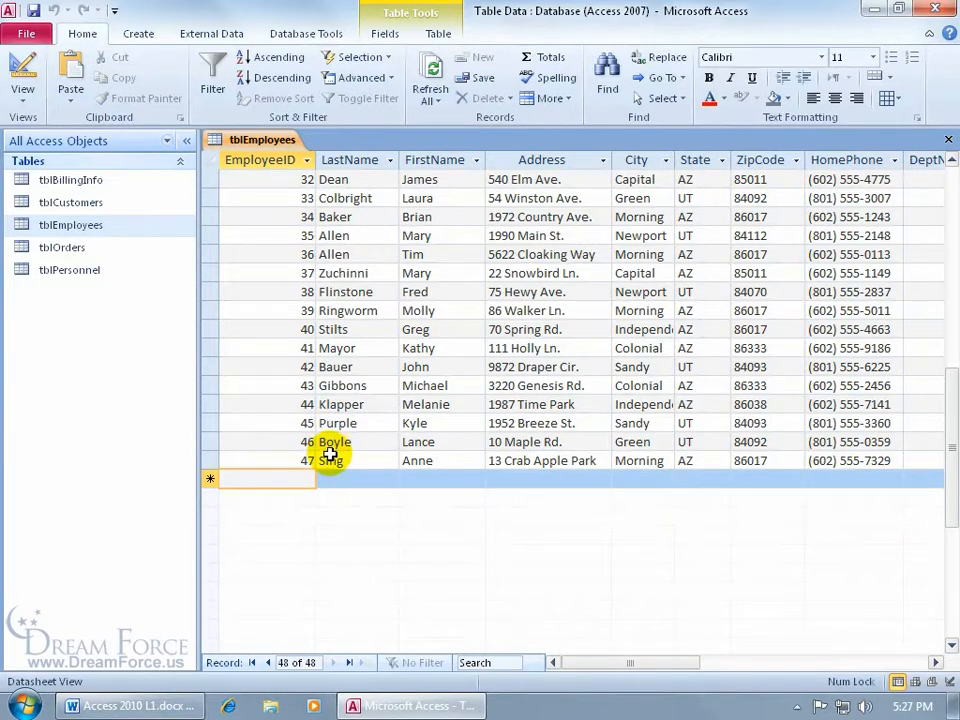
pyautogui.write('48')
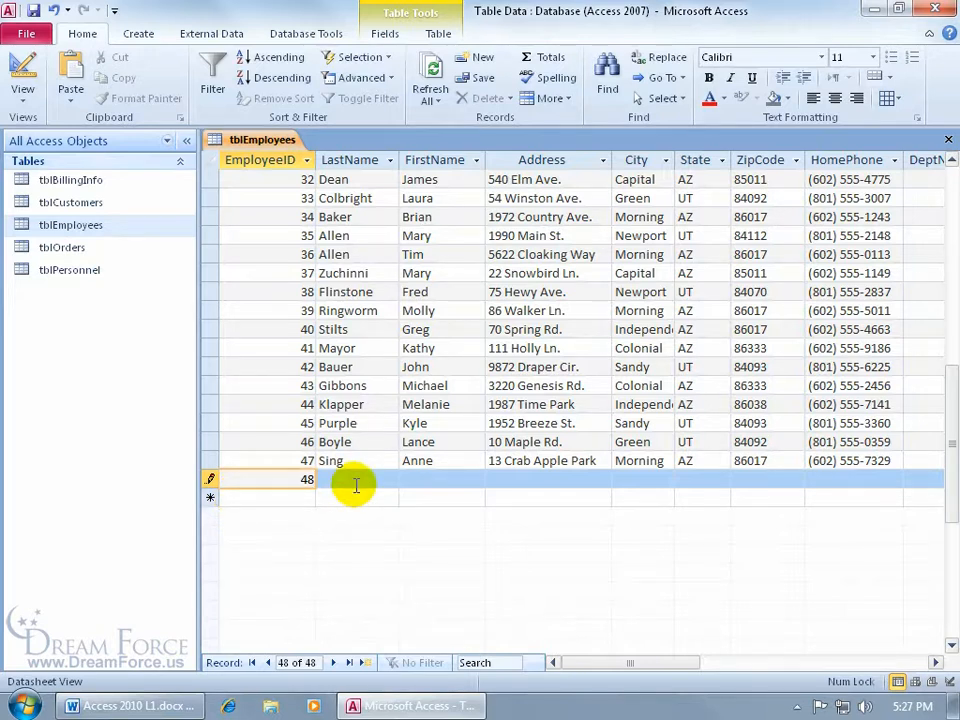
# Enter 'Text' in the new record's EmployeeID to trigger the Number data type error
pyautogui.click(274, 477)
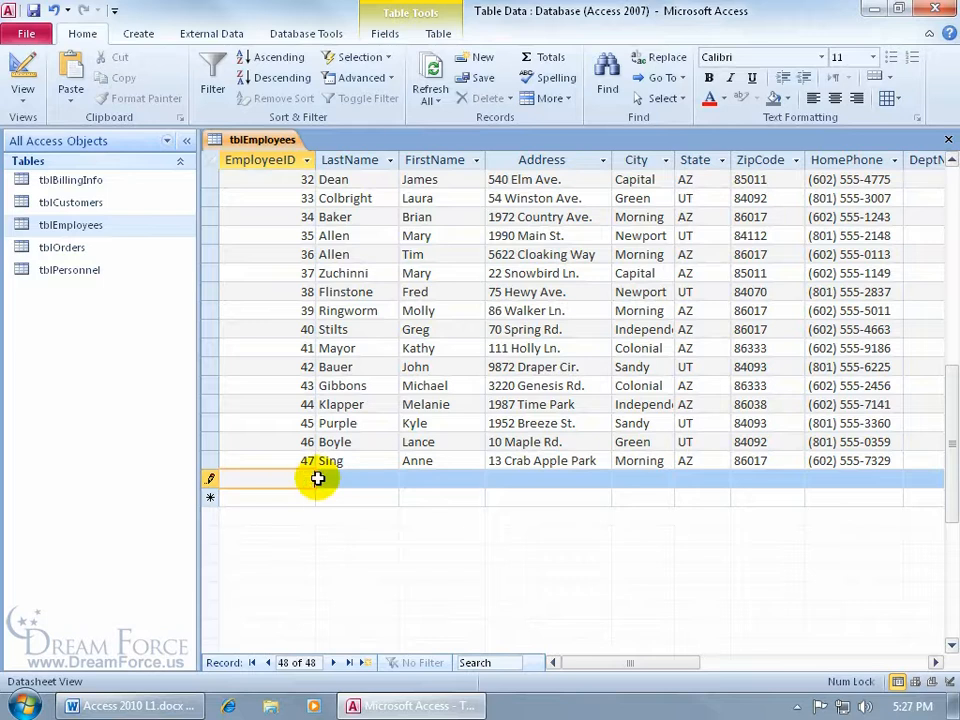
pyautogui.write('Text')
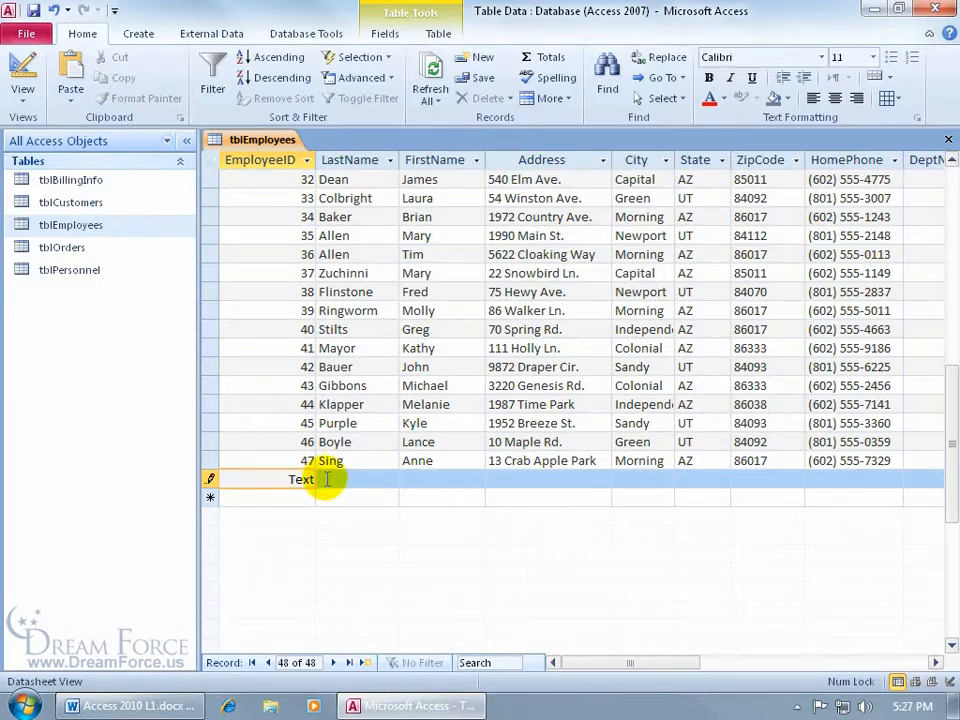
pyautogui.click(34, 12)
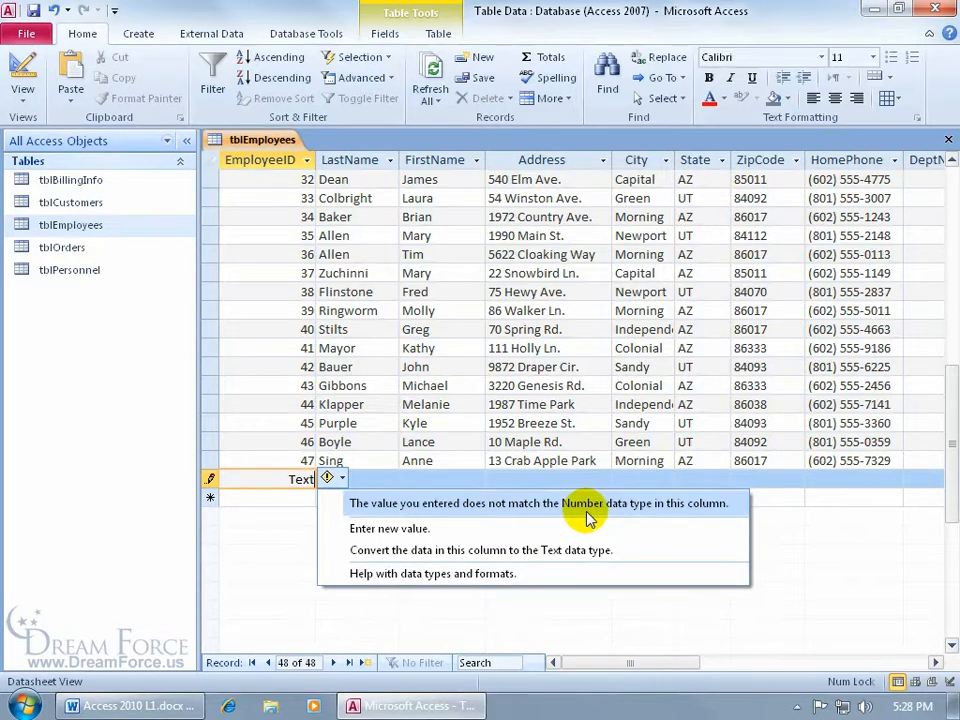
# Replace the invalid text with 48 and move on to LastName
pyautogui.moveTo(279, 480); pyautogui.dragTo(325, 481)
pyautogui.press('Delete')
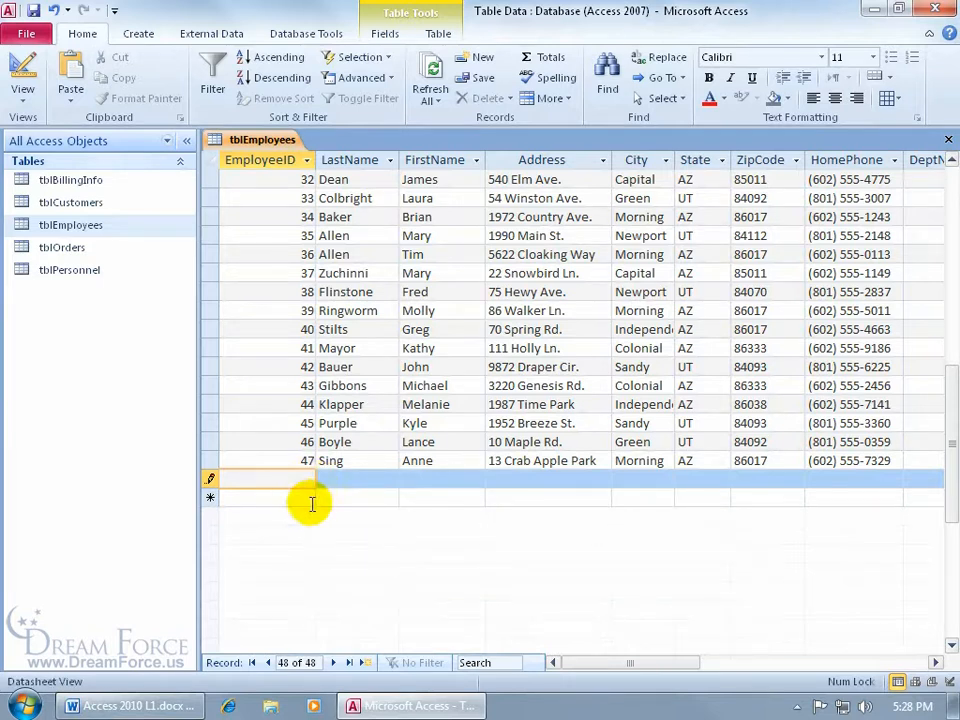
pyautogui.write('48')
pyautogui.press('Tab')
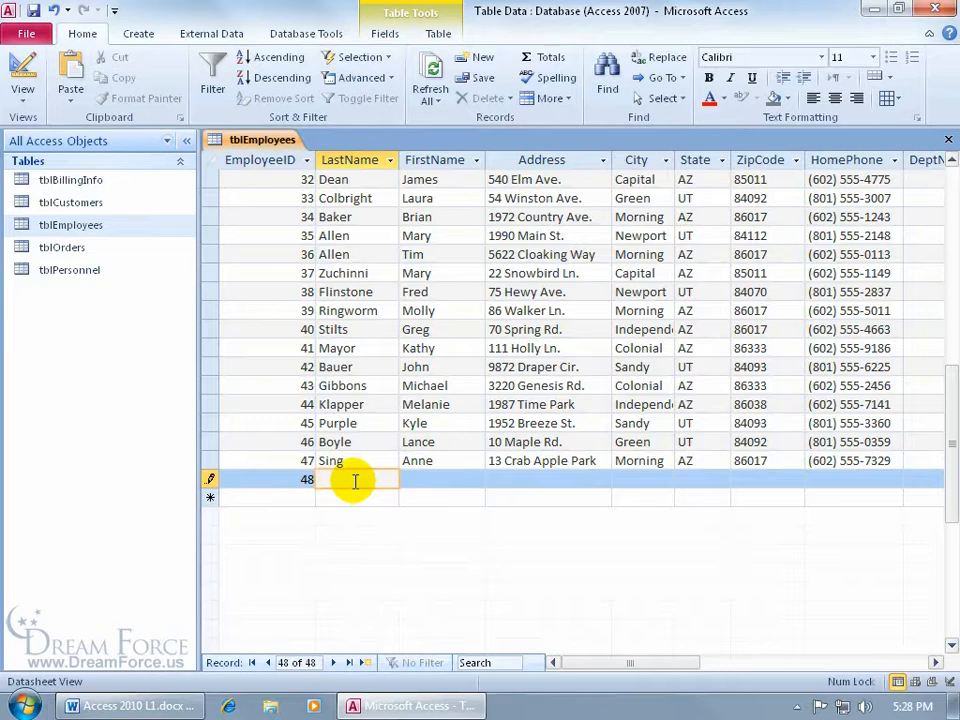
# Fill in the employee's last and first name, street address, city Austin, state TX and ZIP code
pyautogui.press('Tab')
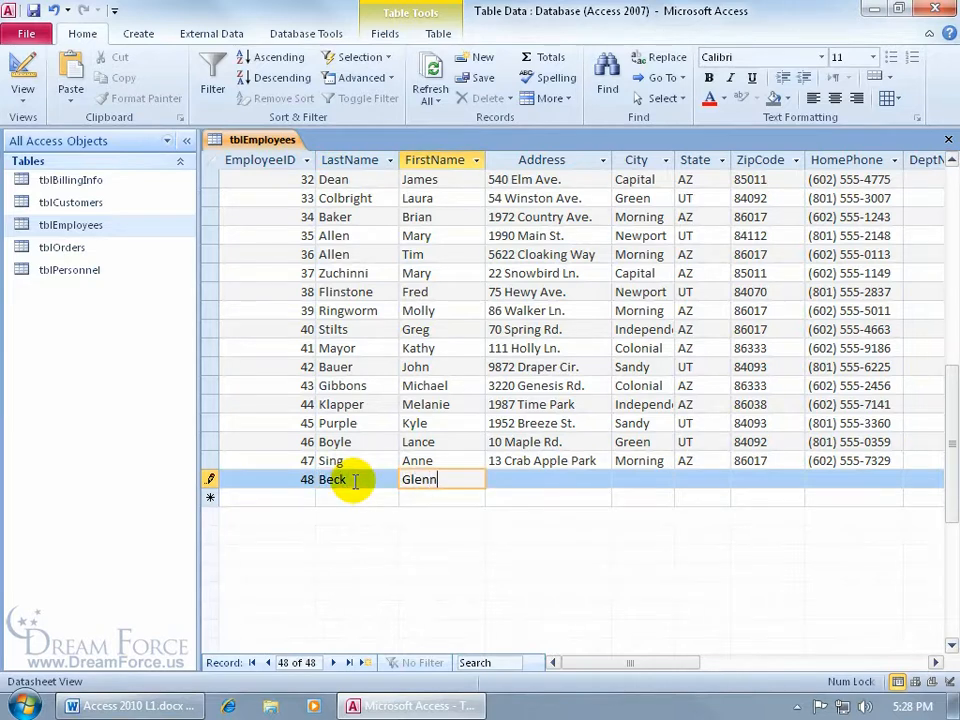
pyautogui.press('Tab')
pyautogui.press('Tab')
pyautogui.write('Austin')
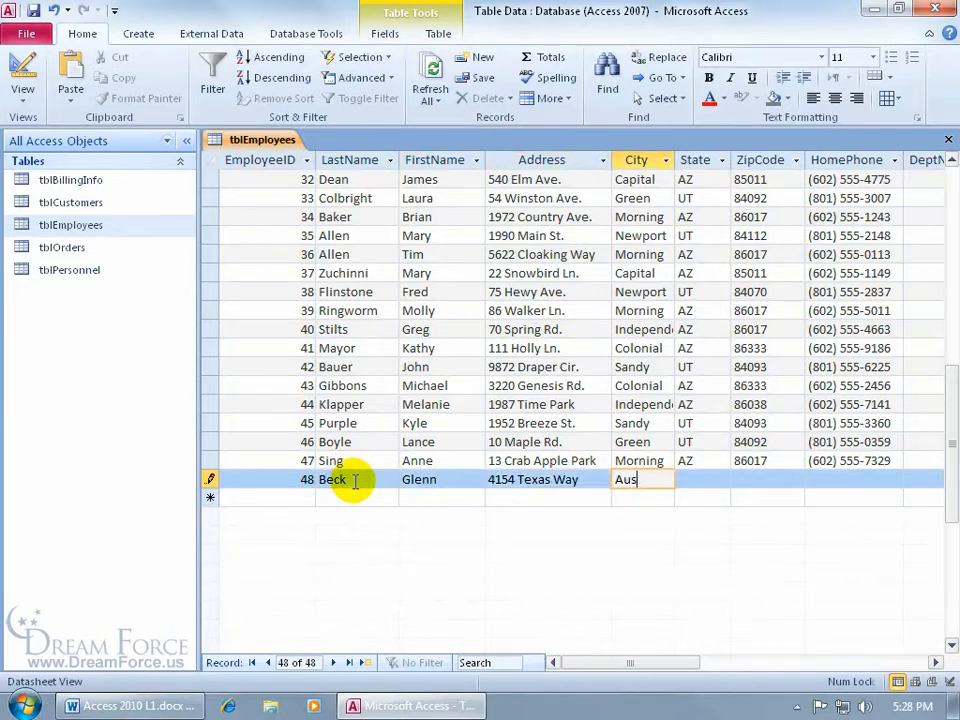
pyautogui.press('Tab')
pyautogui.write('TX')
pyautogui.press('Tab')
pyautogui.write('54147')
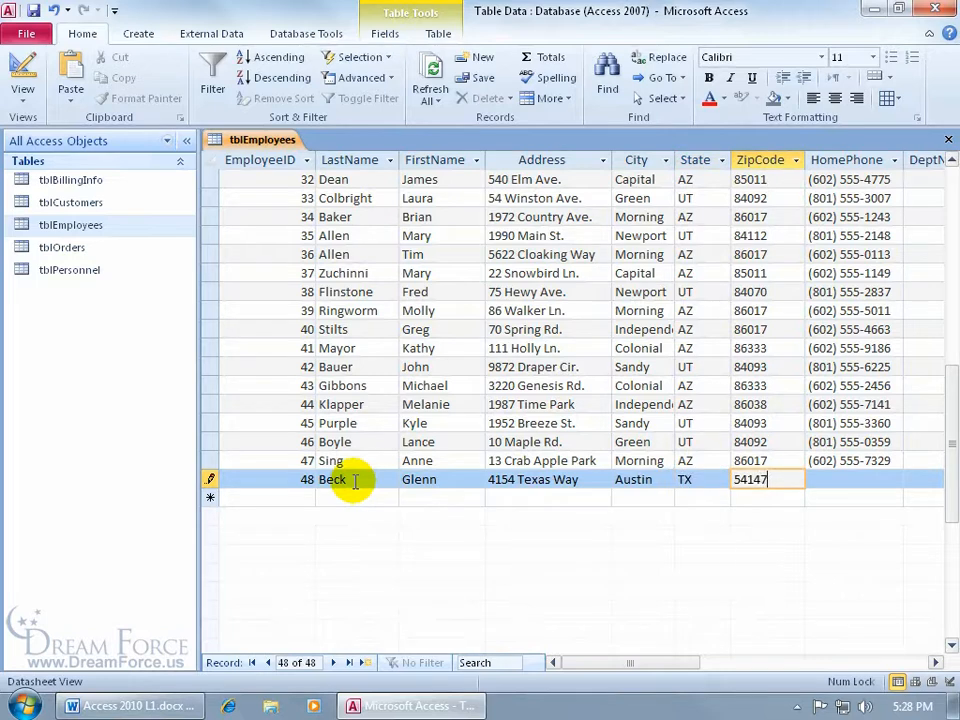
pyautogui.press('Tab')
# Scroll the datasheet and move past HomePhone and DeptNum to the HireDate field
pyautogui.moveTo(560, 668); pyautogui.dragTo(619, 666)
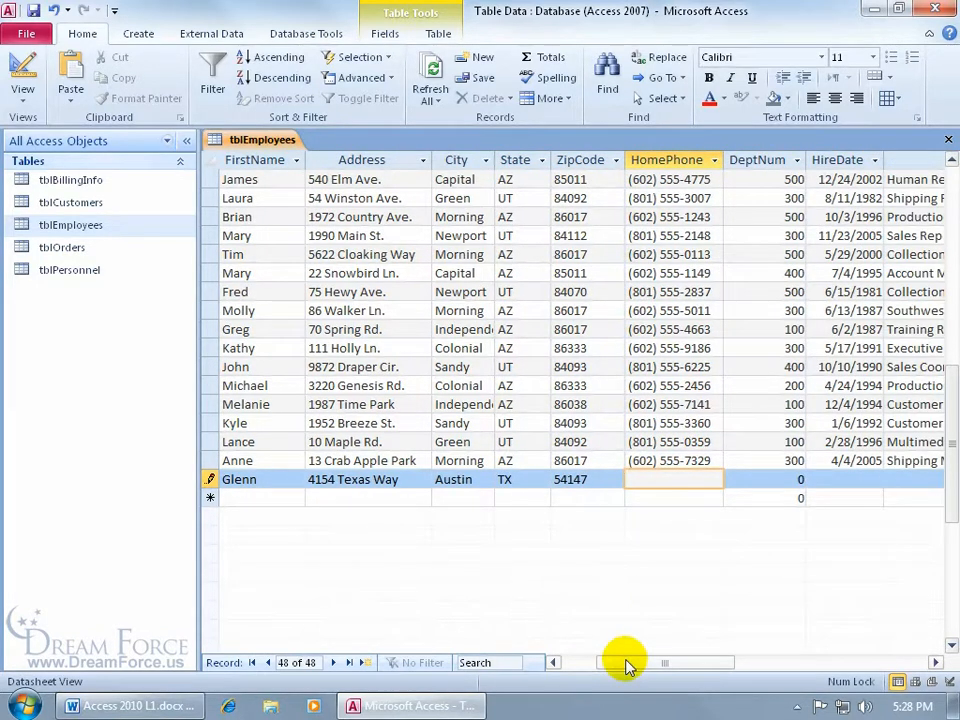
pyautogui.moveTo(624, 664); pyautogui.dragTo(568, 660)
pyautogui.press('Tab')
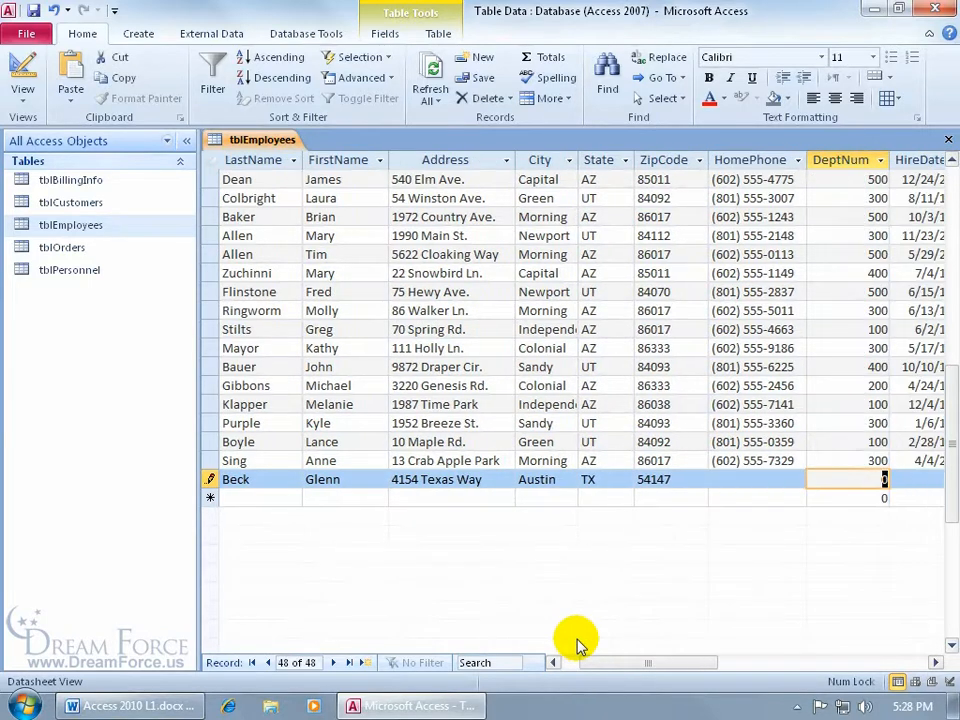
pyautogui.press('Tab')
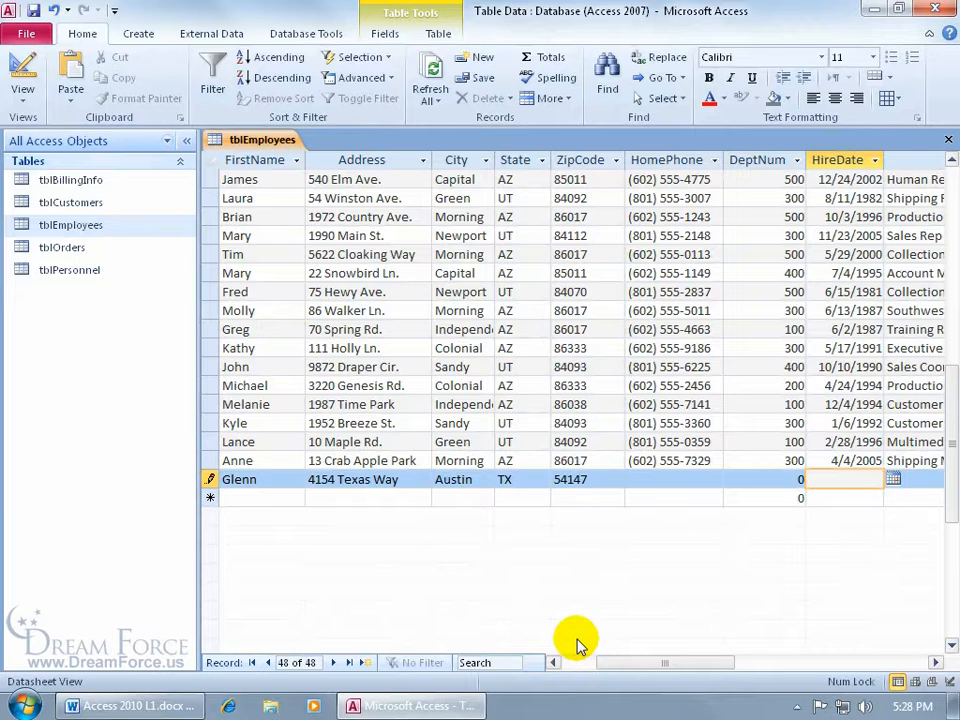
pyautogui.moveTo(945, 506)
pyautogui.mouseDown()
pyautogui.moveTo(950, 500)
pyautogui.moveTo(946, 524)
pyautogui.mouseUp()
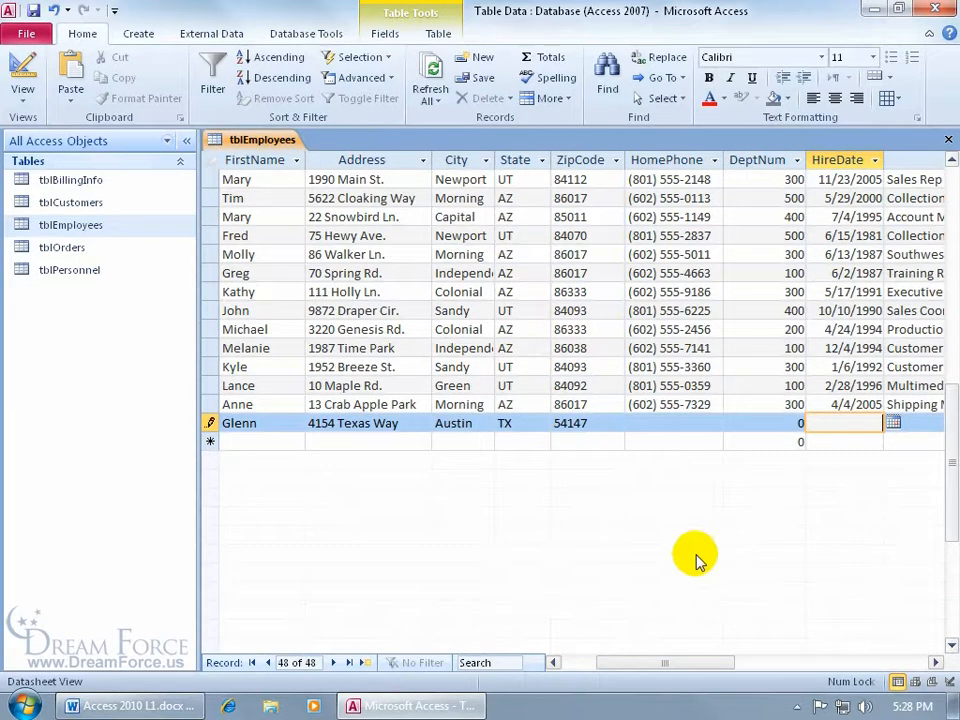
# Enter the employee's home phone number in HomePhone, correcting a mistyped digit, then move to DeptNum
pyautogui.click(658, 425)
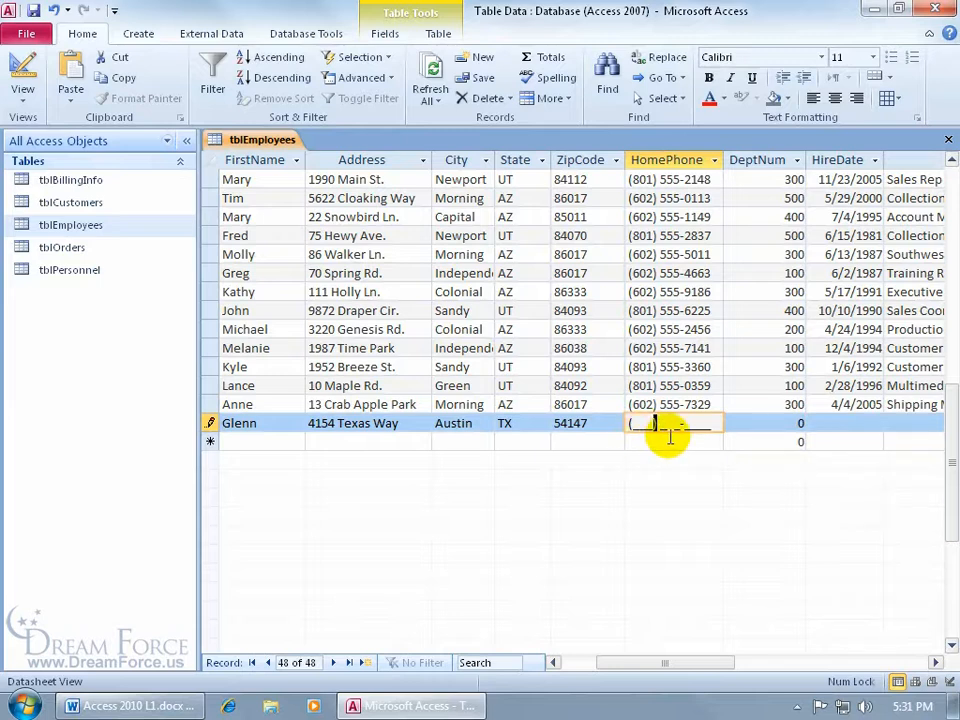
pyautogui.click(598, 424)
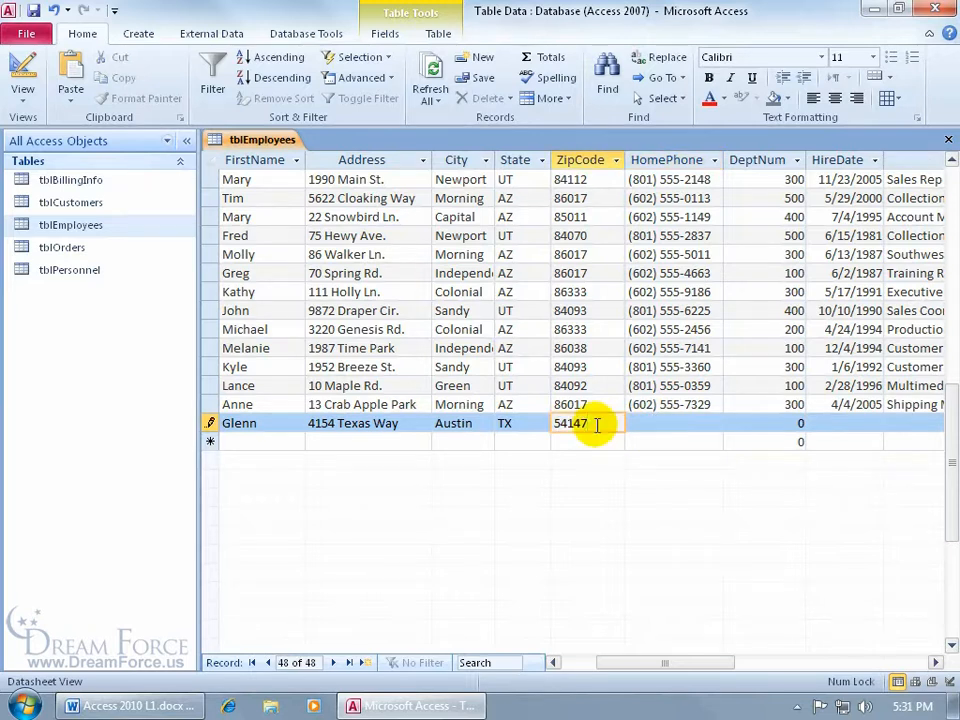
pyautogui.press('Tab')
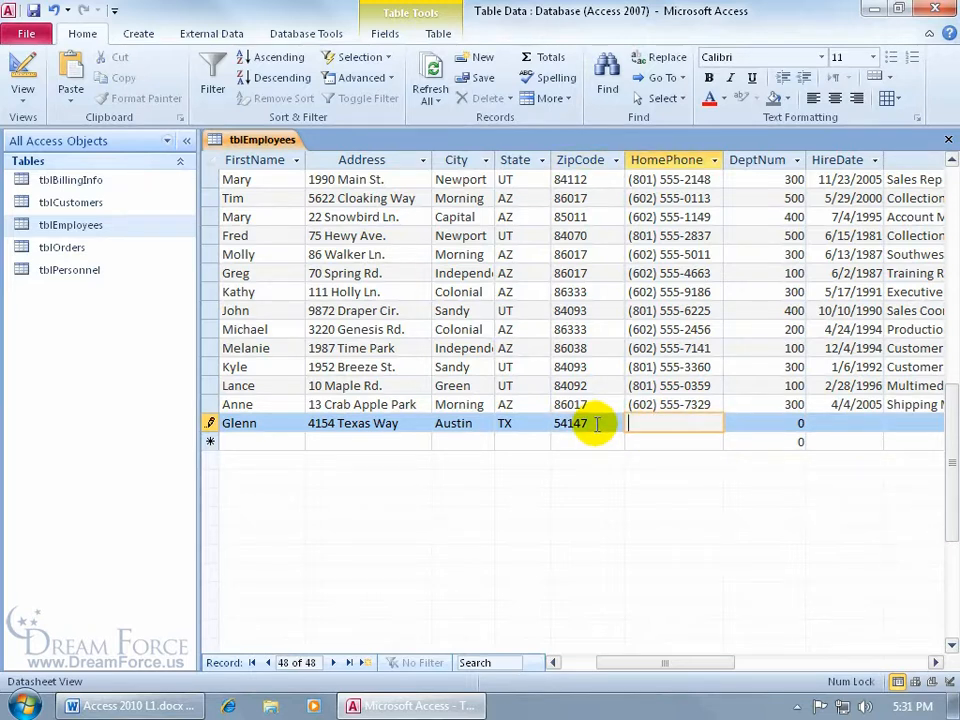
pyautogui.write('4__) ___-____')
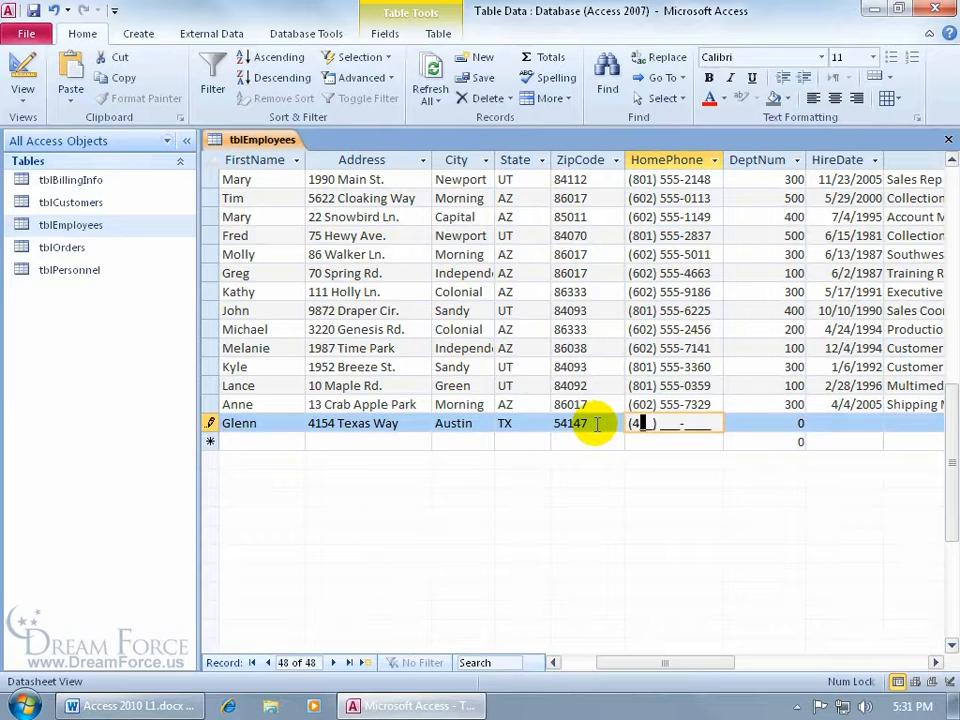
pyautogui.press('BackSpace')
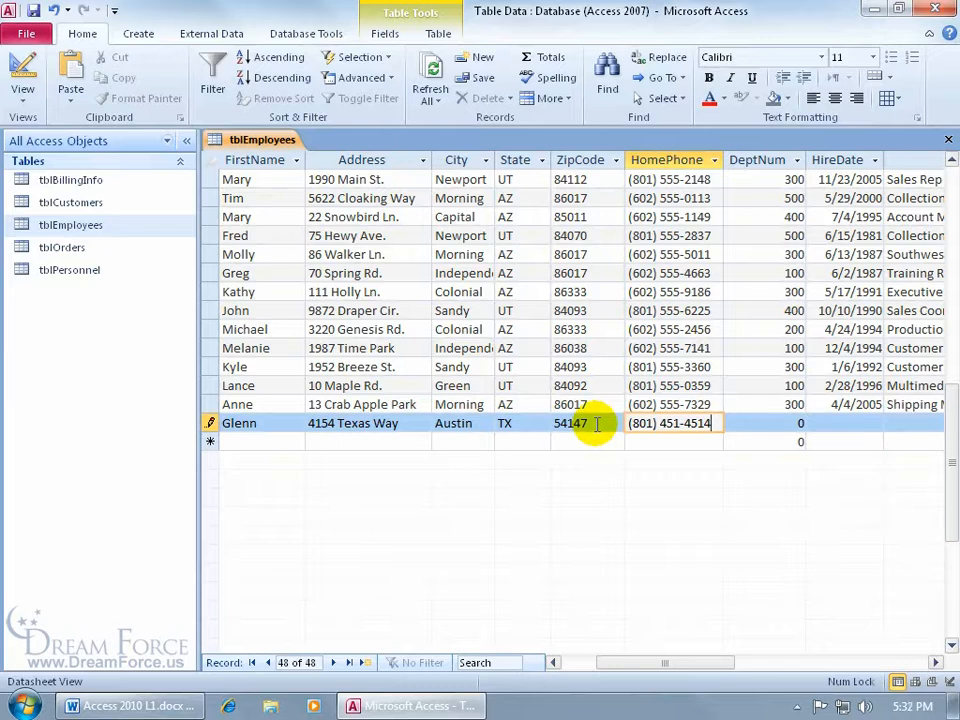
pyautogui.press('Tab')
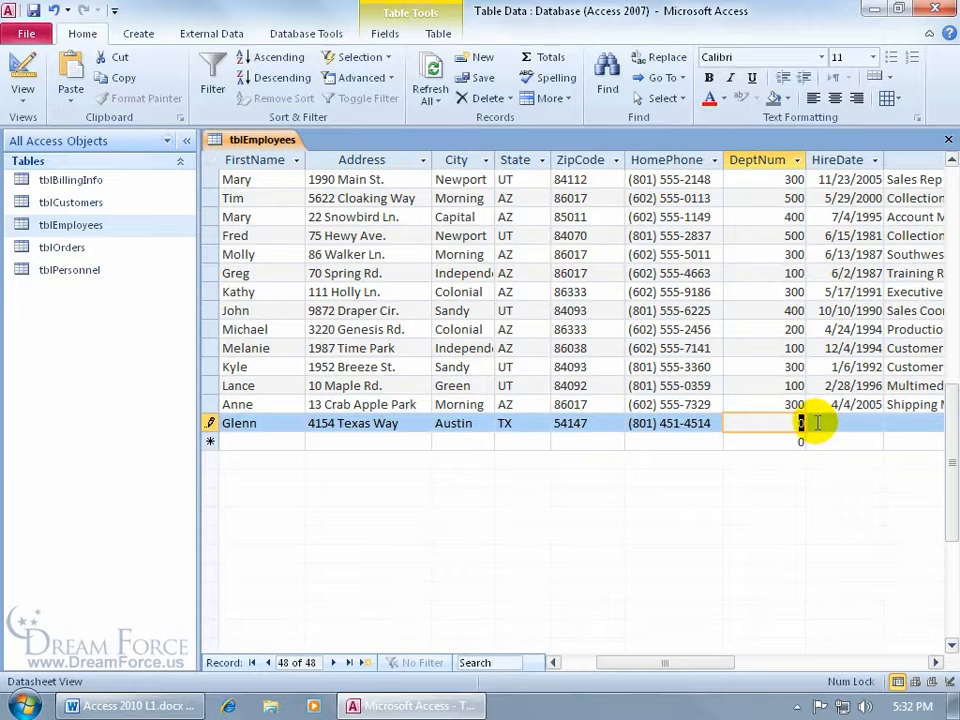
# Copy DeptNum 300 from the previous record and enter a hire date of 7/7/07
pyautogui.hotkey('ctrl', "'")
pyautogui.press('Tab')
pyautogui.moveTo(677, 668); pyautogui.dragTo(714, 664)
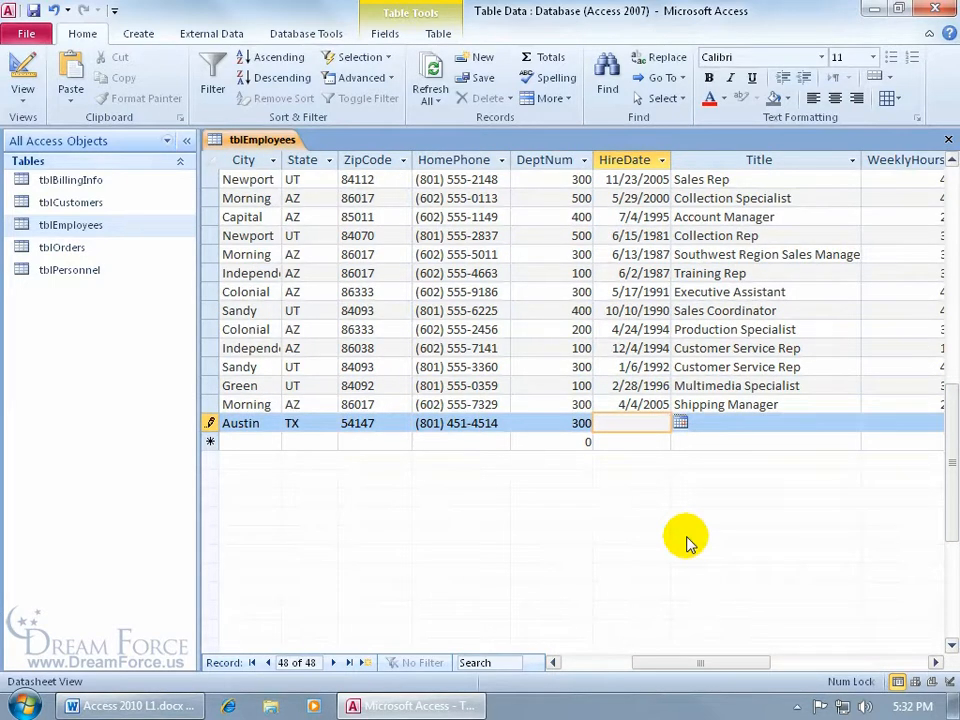
pyautogui.write('7/7/07')
pyautogui.press('Tab')
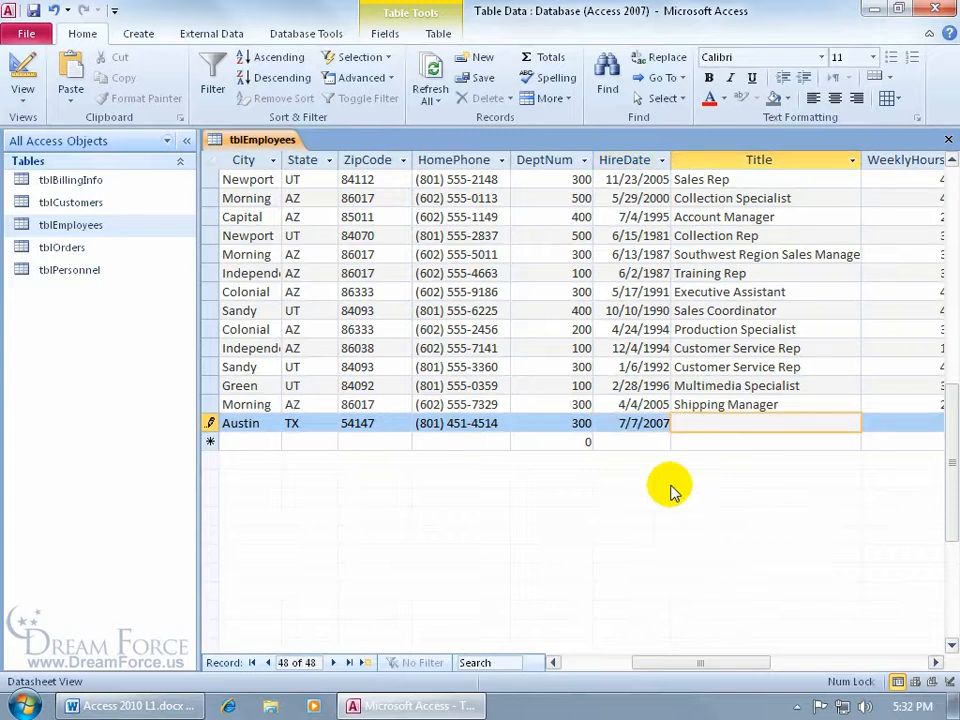
# Revise the hire date, trying the calendar picker, and settle on 8/2/2011
pyautogui.click(652, 423)
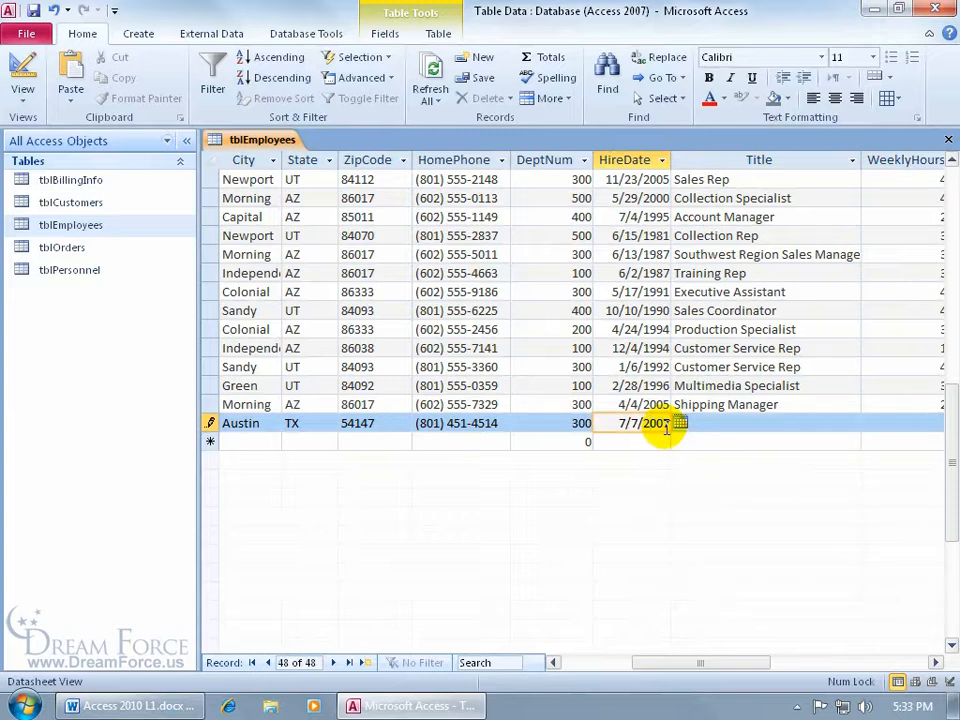
pyautogui.press('BackSpace')
pyautogui.press('BackSpace')
pyautogui.write('19')
pyautogui.press('Tab')
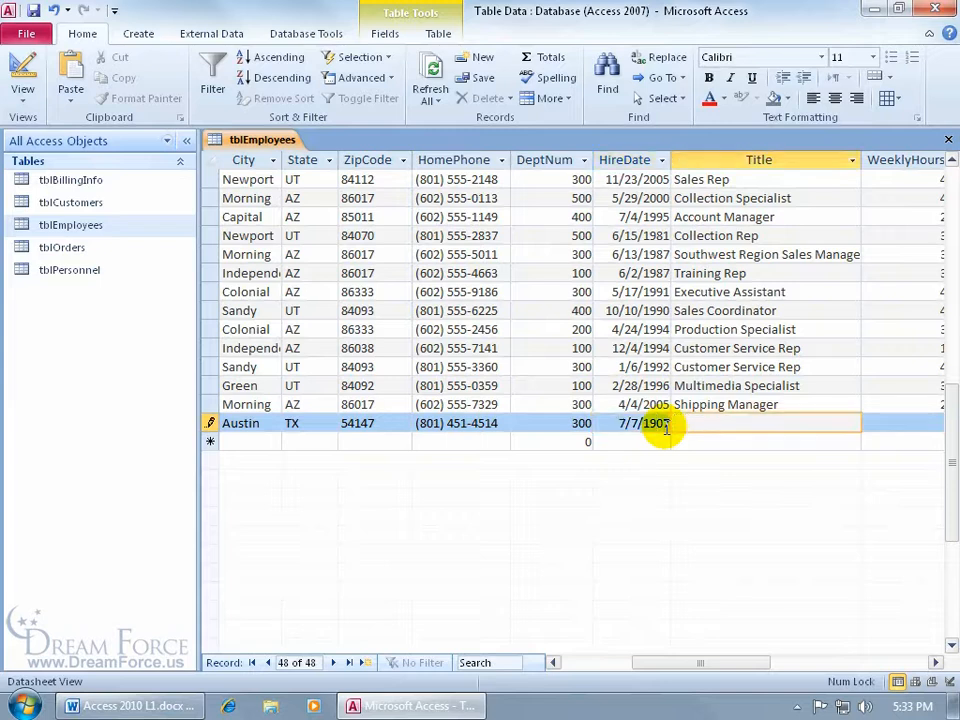
pyautogui.click(643, 424)
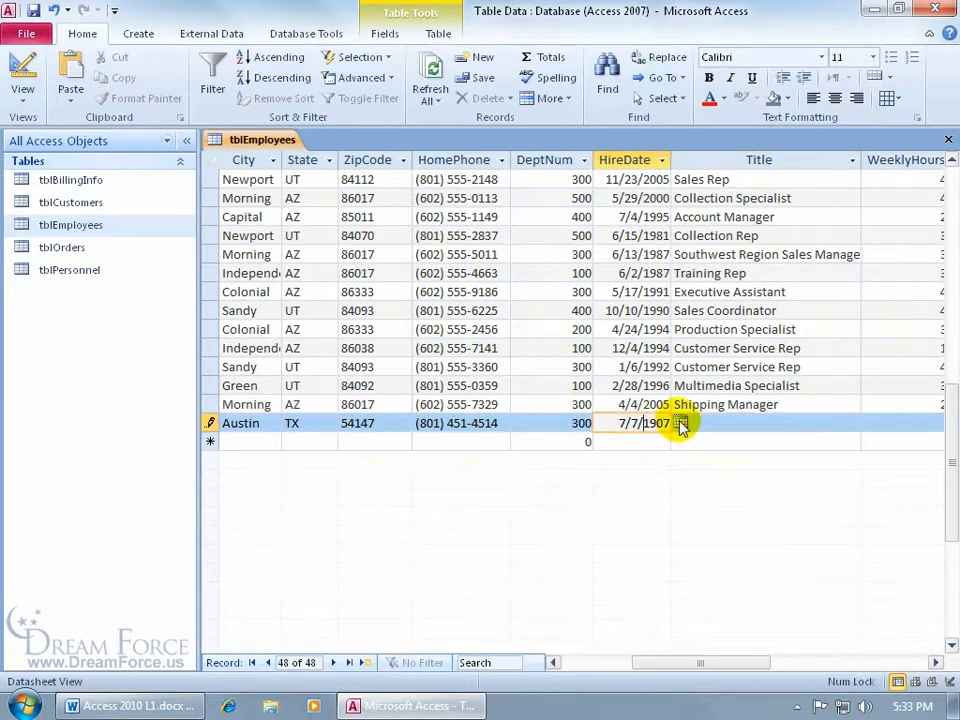
pyautogui.click(680, 424)
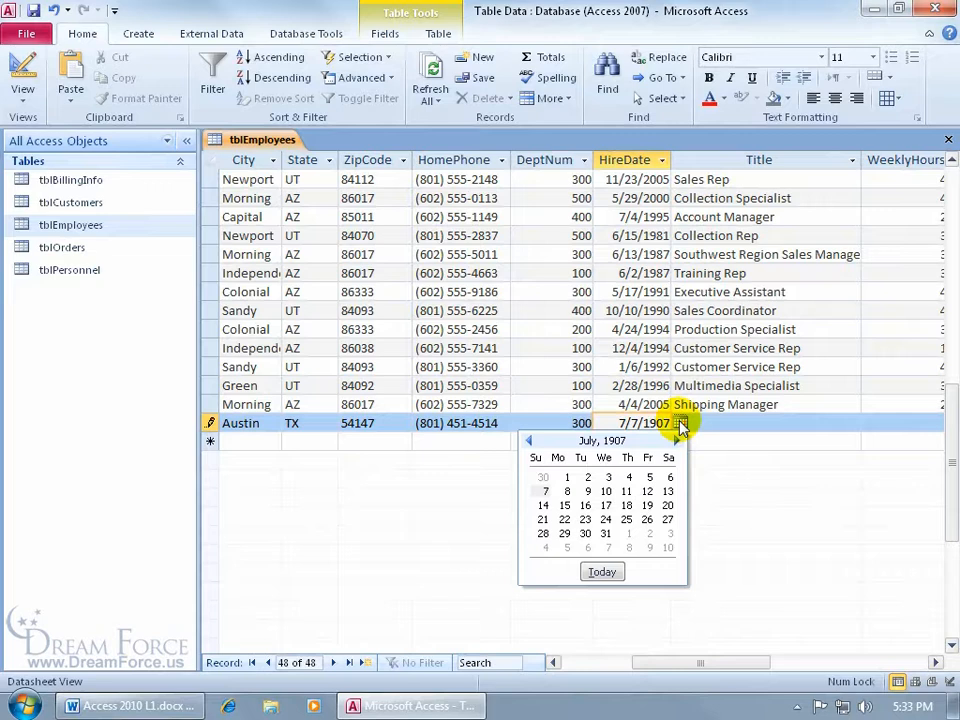
pyautogui.click(606, 491)
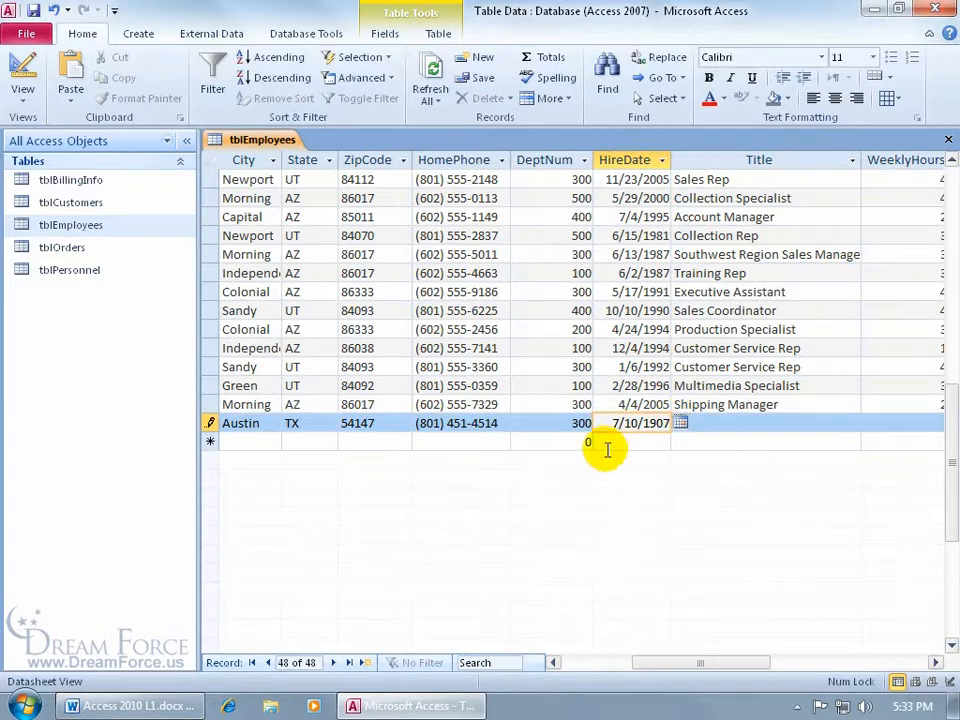
pyautogui.moveTo(608, 424); pyautogui.dragTo(638, 423)
pyautogui.press('Delete')
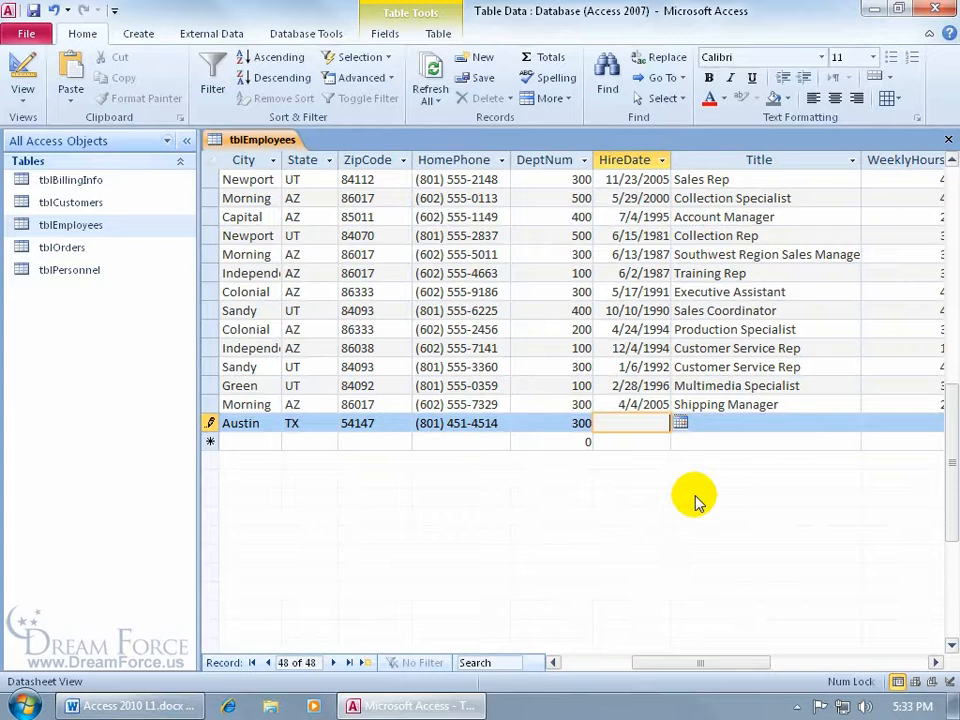
pyautogui.write('8/2/2011')
pyautogui.press('Tab')
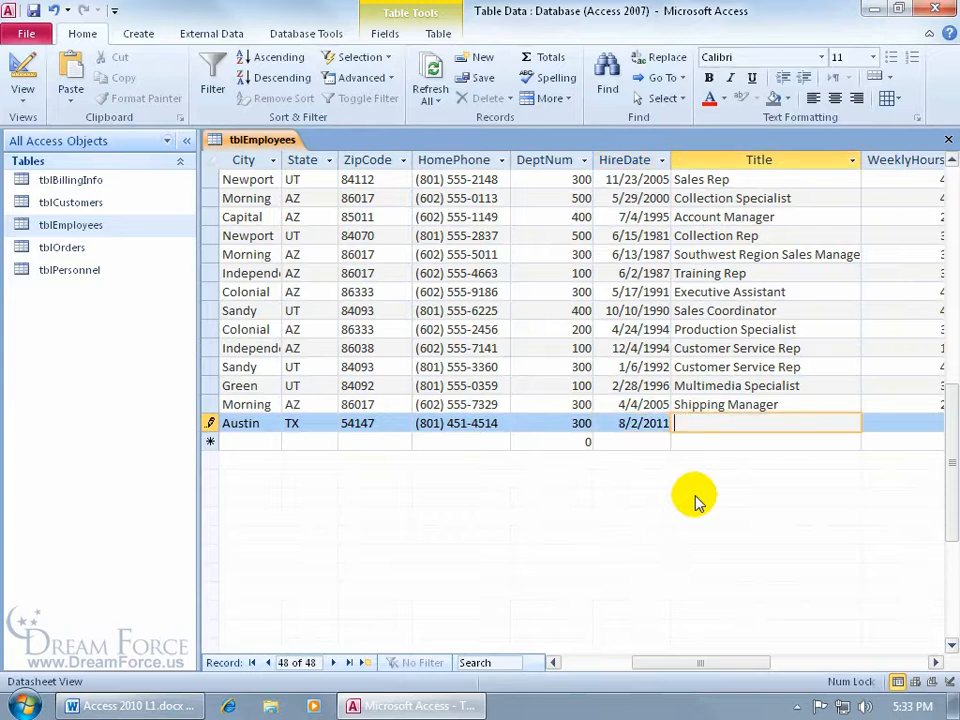
# Enter title Sales Rep, 40 weekly hours and hourly rate 50, then close tblEmployees to save
pyautogui.write('Sales Rep')
pyautogui.press('Tab')
pyautogui.write('40')
pyautogui.press('Tab')
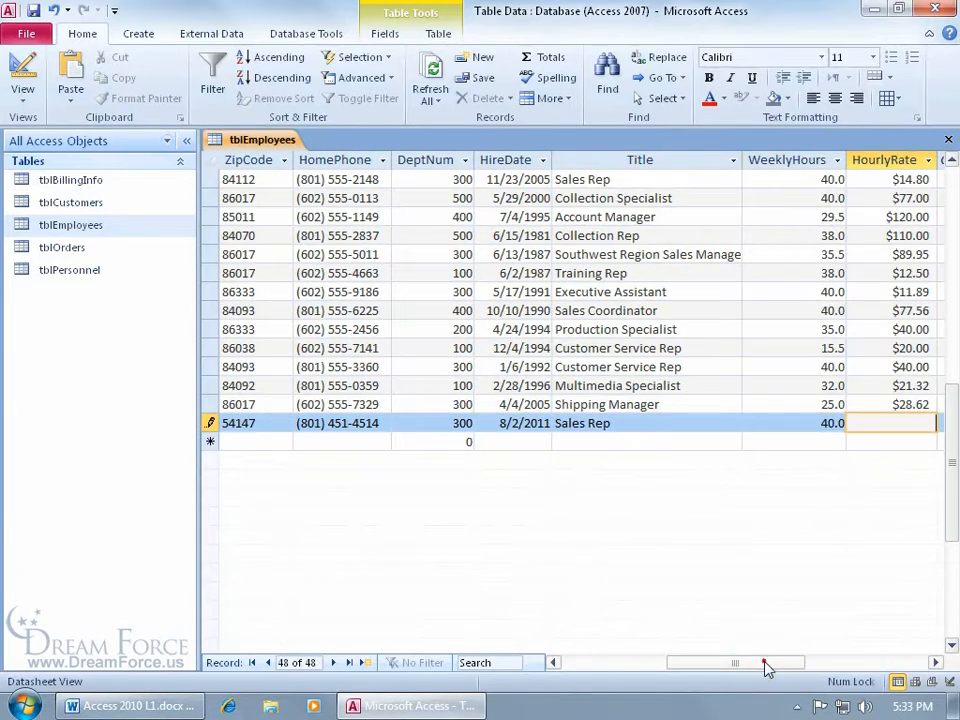
pyautogui.moveTo(765, 668); pyautogui.dragTo(797, 670)
pyautogui.write('50')
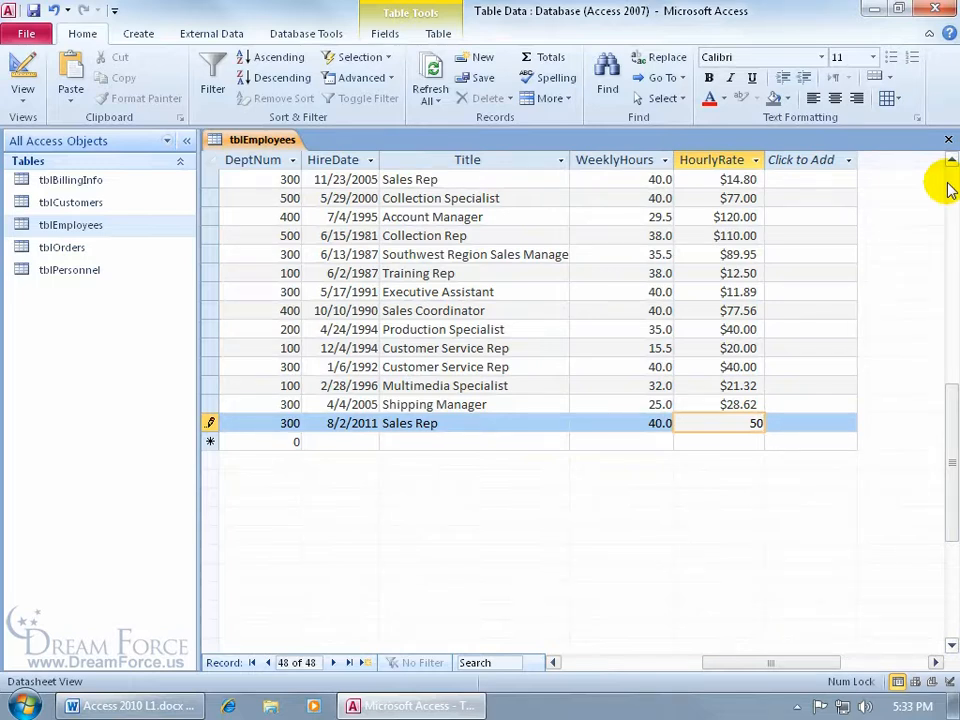
pyautogui.click(948, 139)
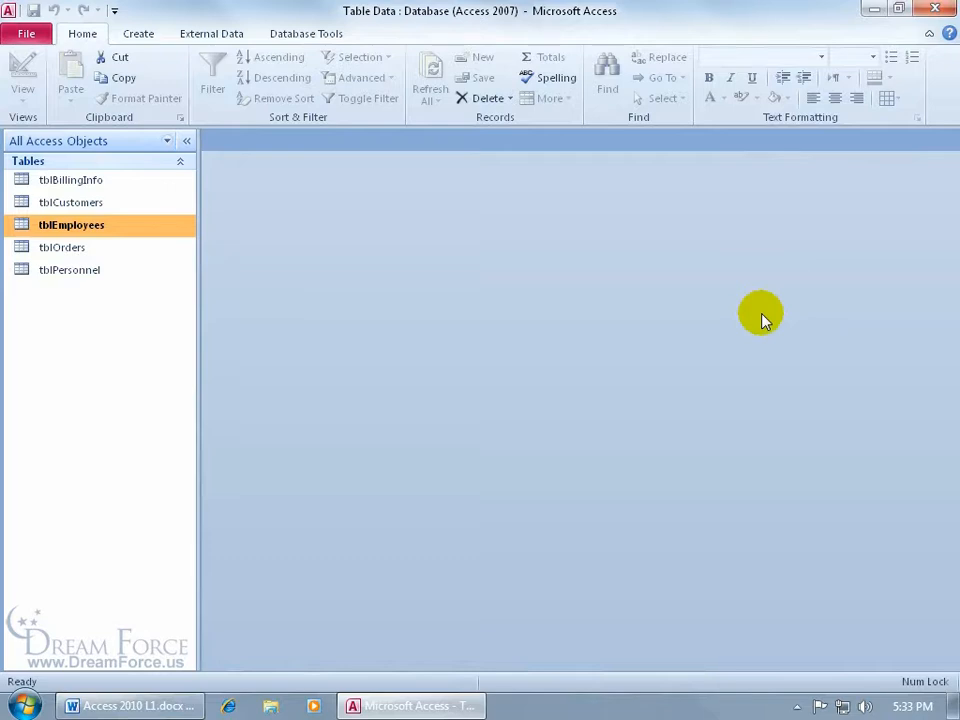
# Reopen tblEmployees to show all 48 records including the new employee
pyautogui.doubleClick(142, 228)
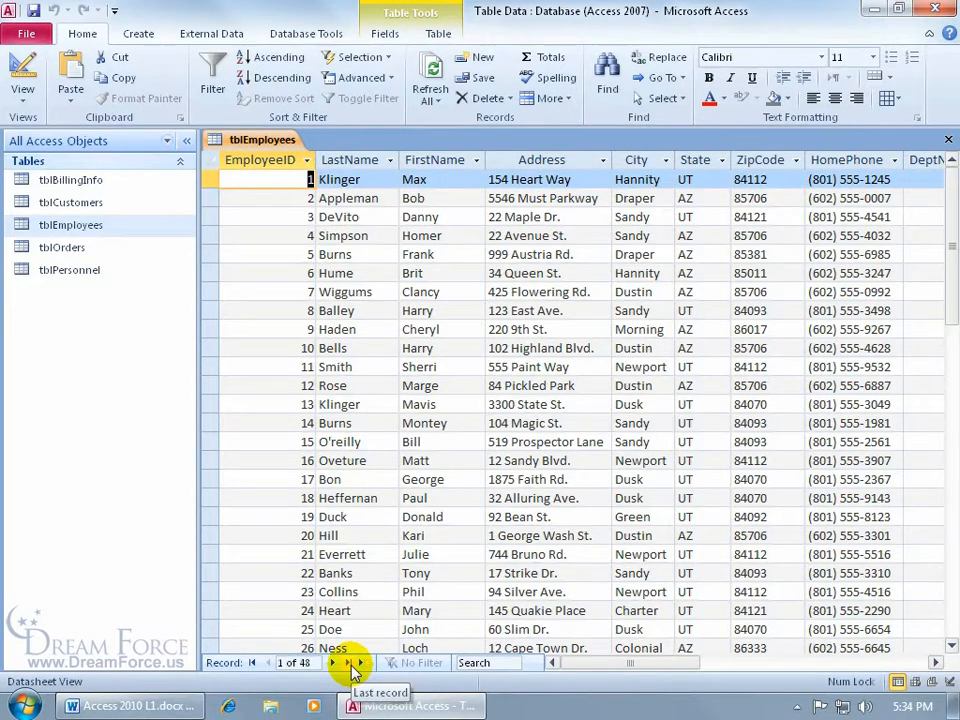
pyautogui.click(359, 663)
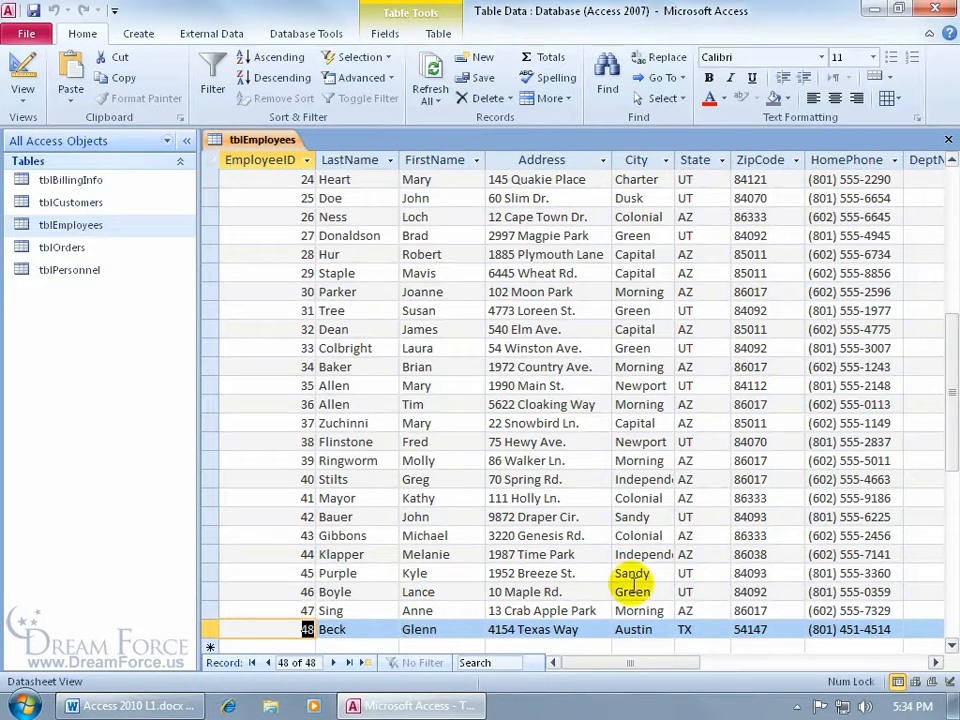
pyautogui.moveTo(949, 407); pyautogui.dragTo(937, 450)
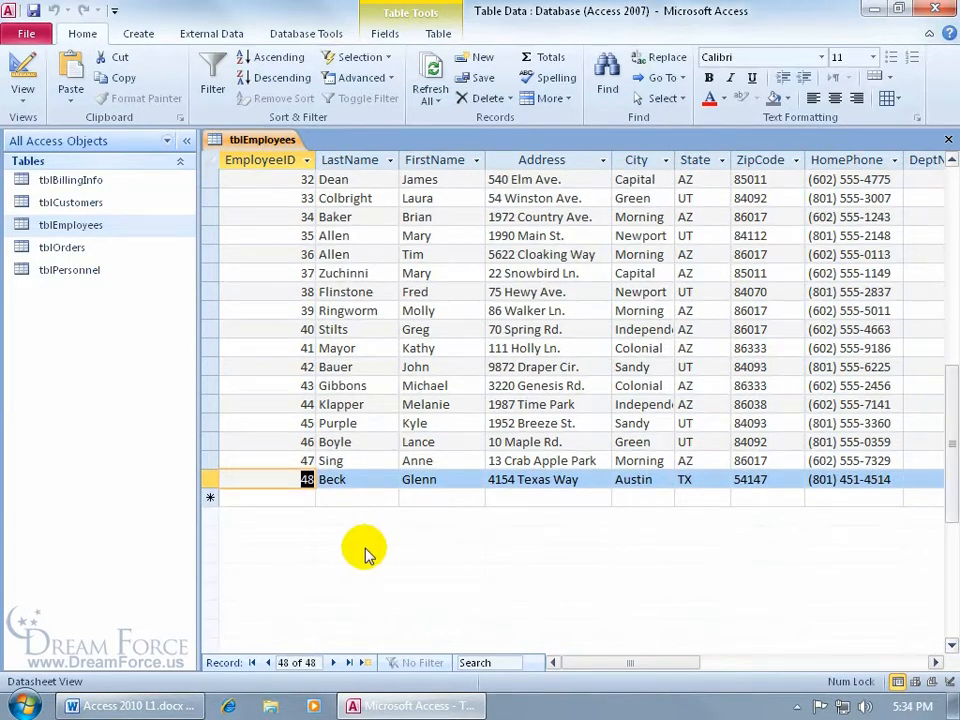
pyautogui.click(356, 479)
pyautogui.press('BackSpace')
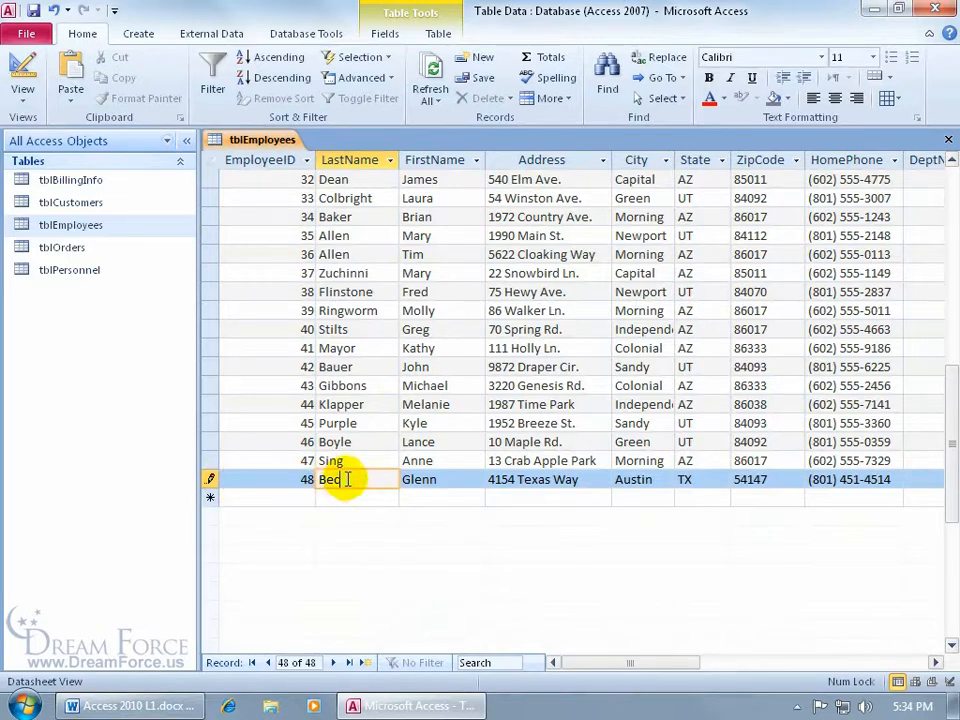
pyautogui.click(373, 441)
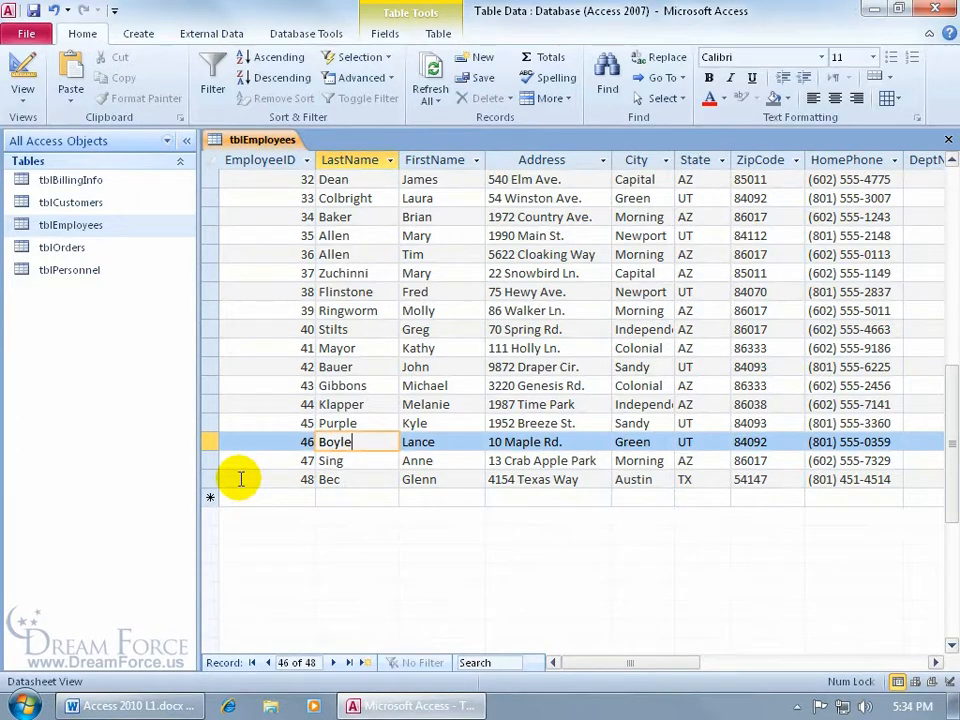
pyautogui.click(345, 479)
pyautogui.write('k')
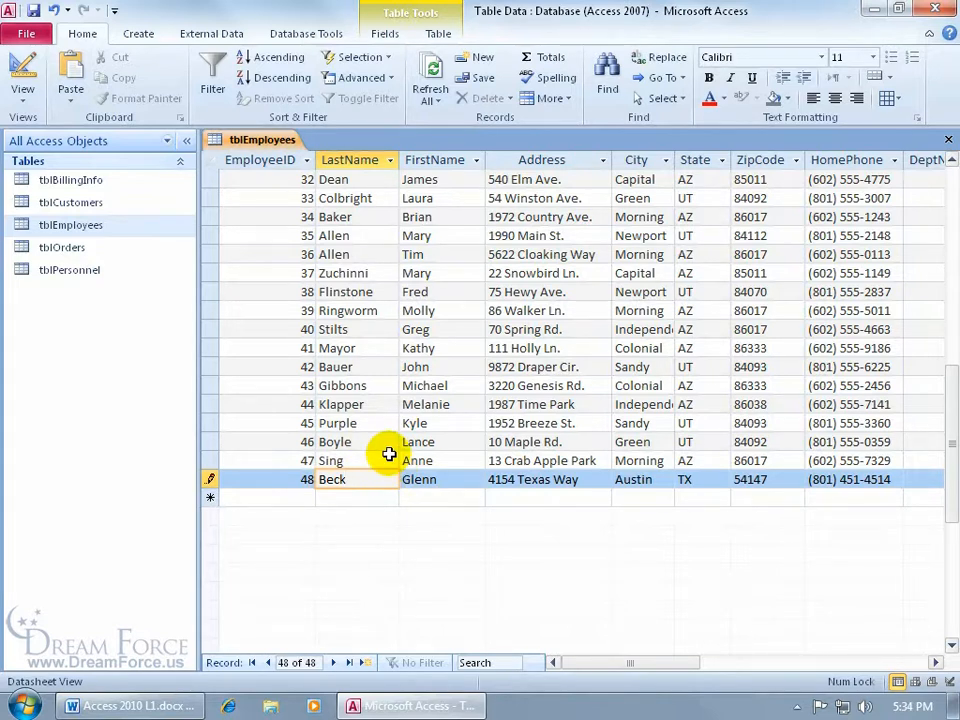
pyautogui.hotkey('shift', 'Return')
pyautogui.press('Tab')
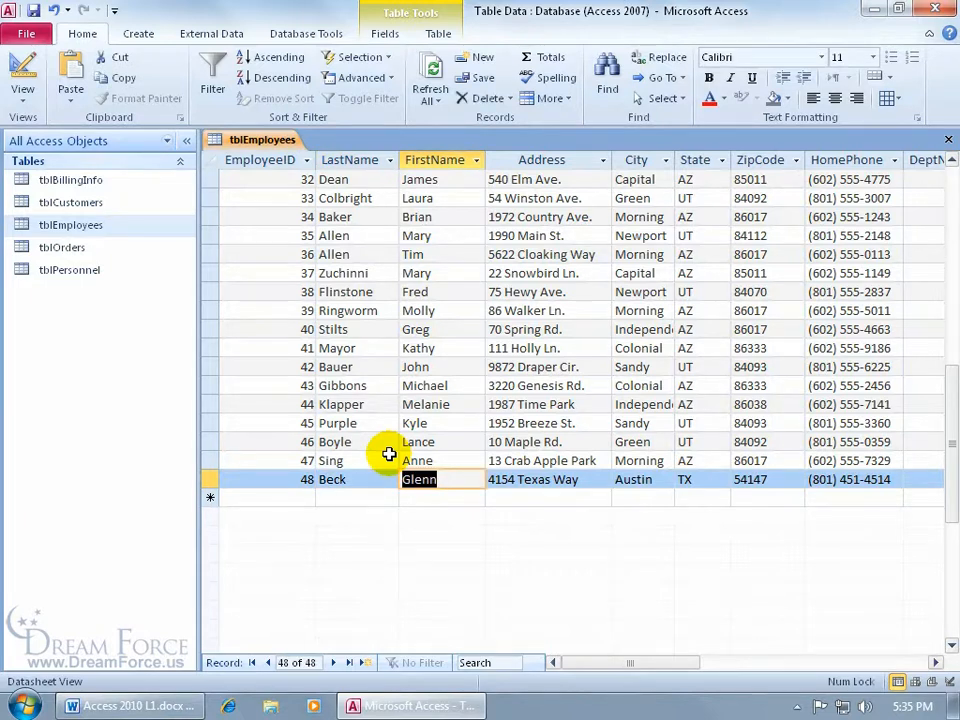
pyautogui.moveTo(600, 664); pyautogui.dragTo(720, 675)
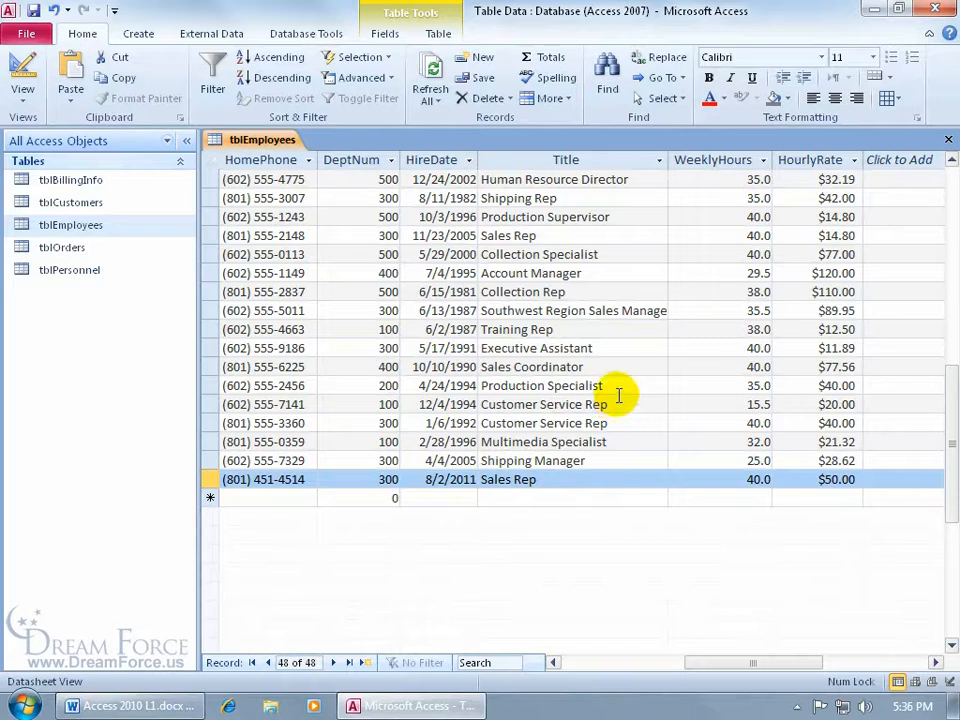
# Select the Sales Coordinator Title cell and reopen Find and Replace with Ctrl+F
pyautogui.click(600, 366)
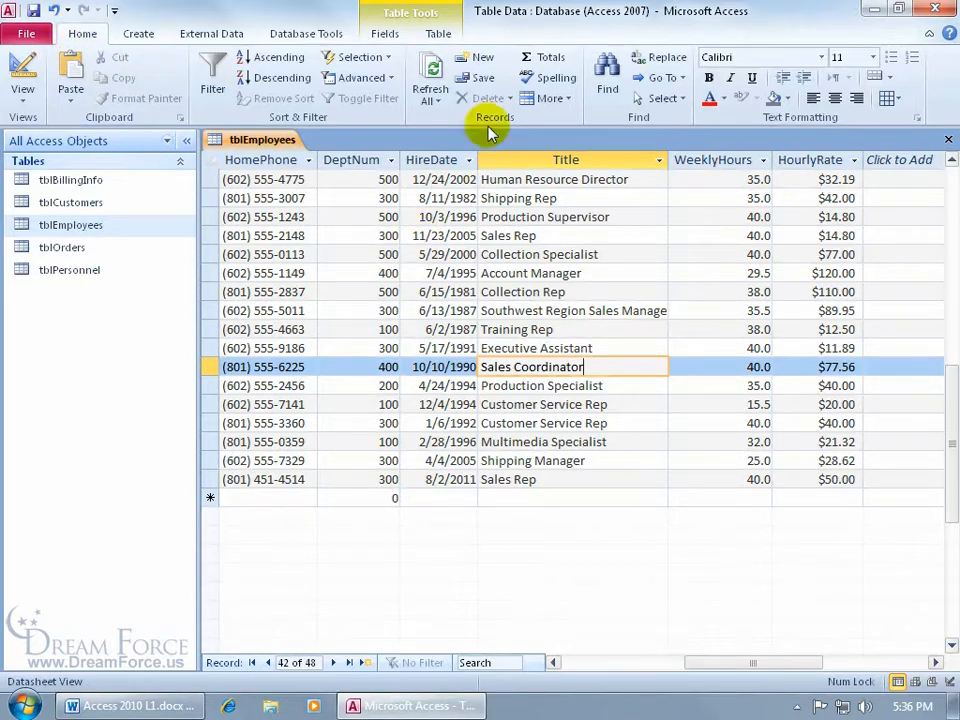
pyautogui.click(607, 82)
pyautogui.click(652, 425)
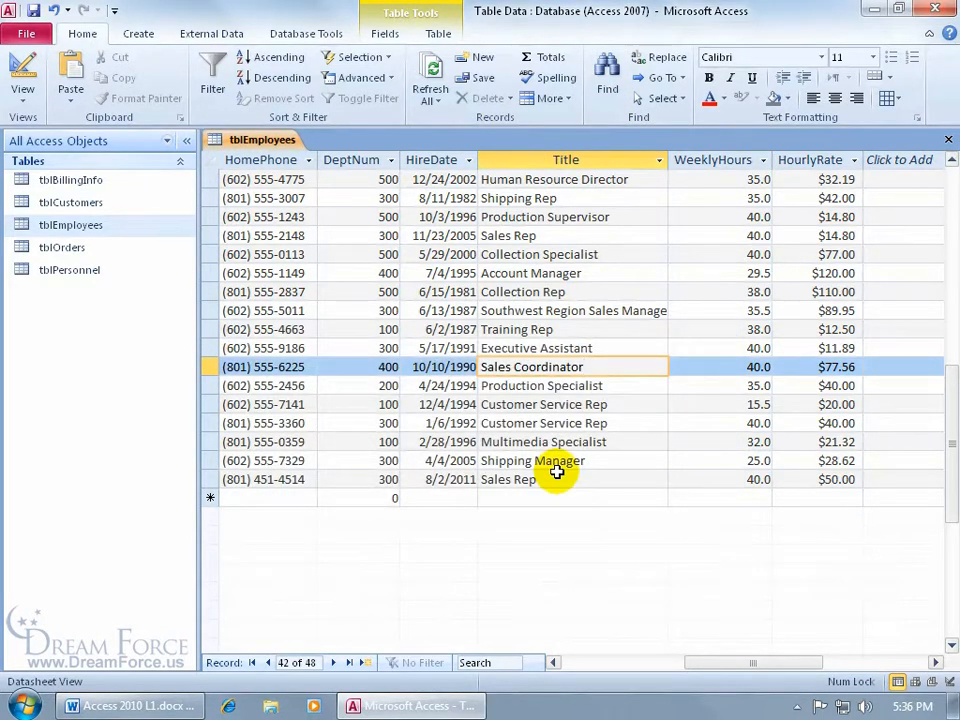
pyautogui.hotkey('ctrl', 'f')
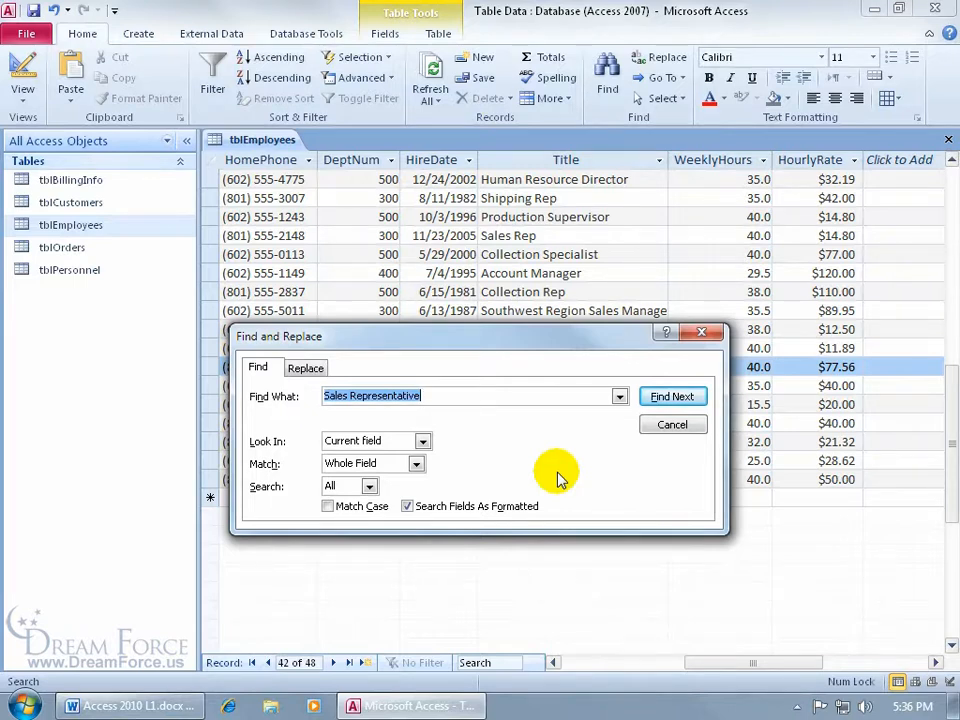
# Search the Title field for whole-field 'Customer Service Rep' across all records and find the first match
pyautogui.press('Delete')
pyautogui.moveTo(535, 337); pyautogui.dragTo(637, 455)
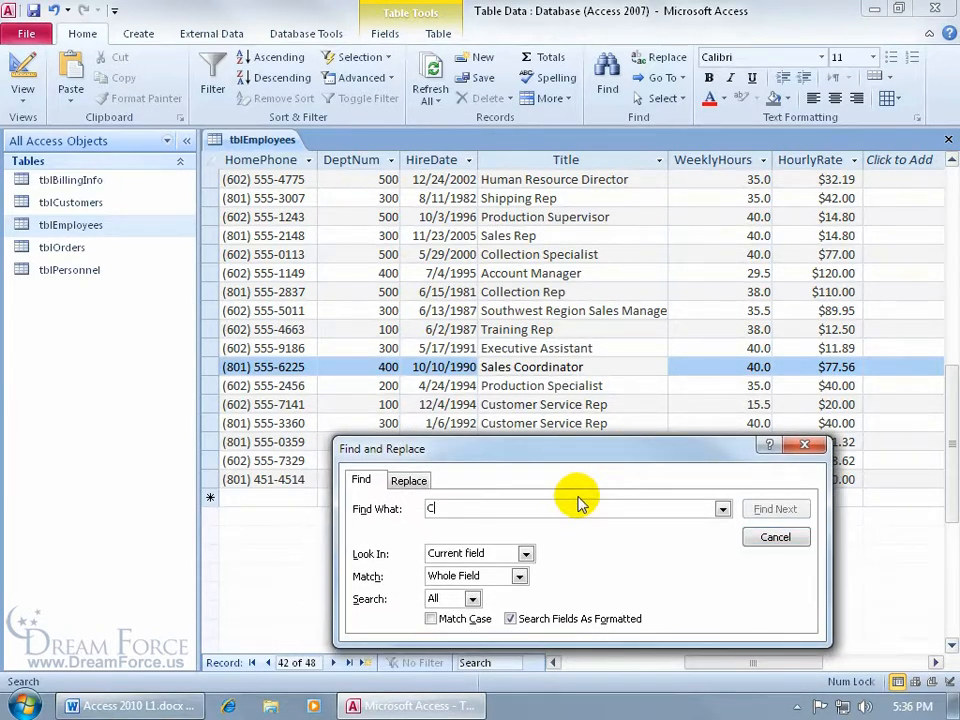
pyautogui.write('Customer Service Rep')
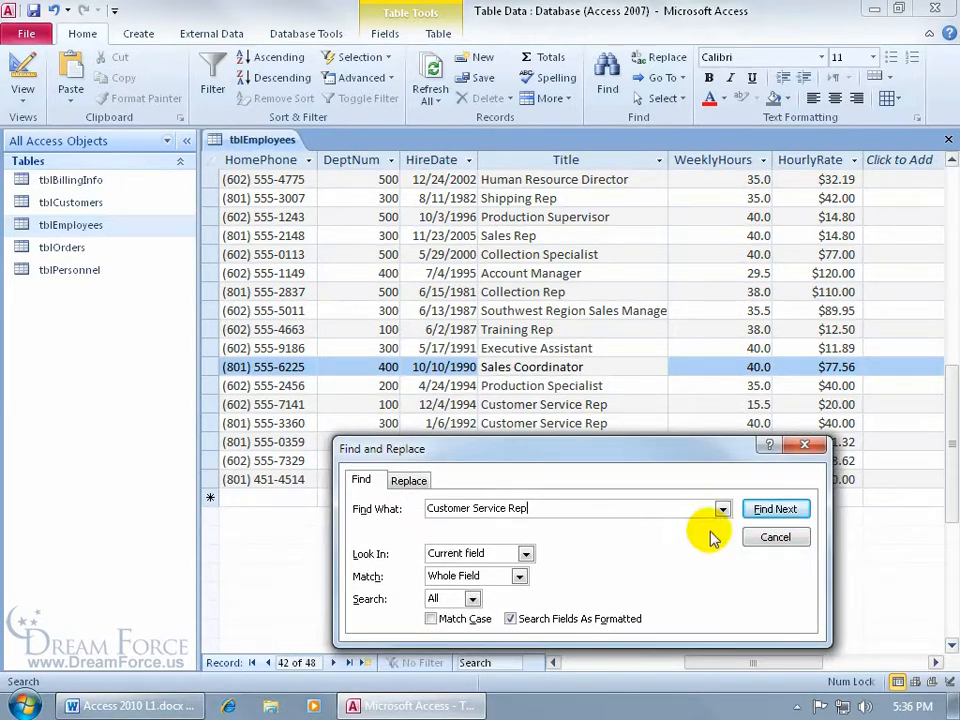
pyautogui.click(525, 554)
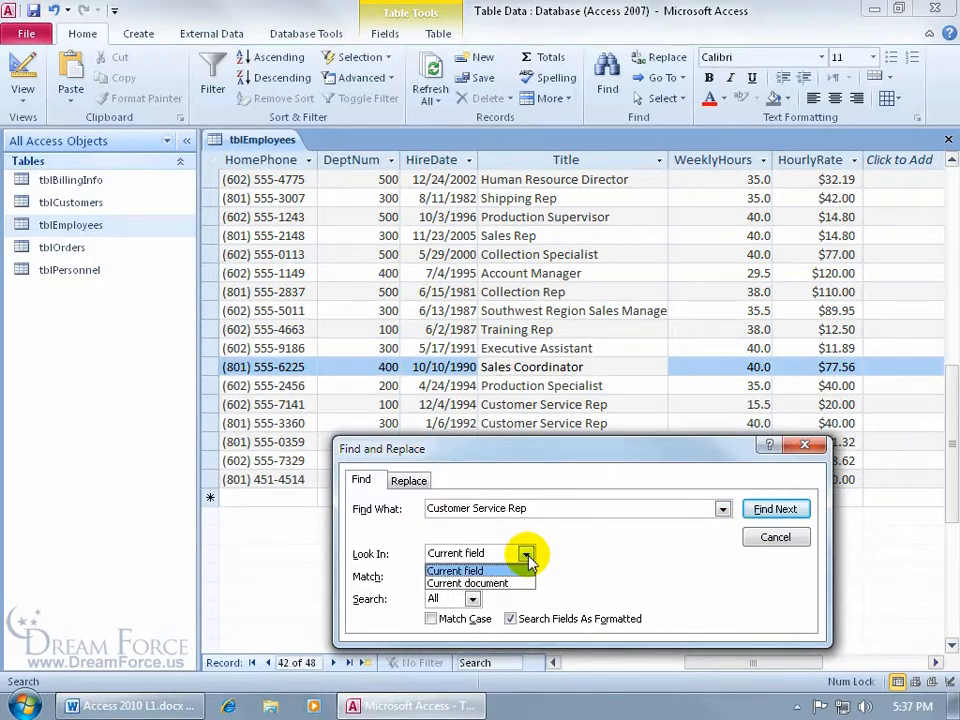
pyautogui.click(546, 555)
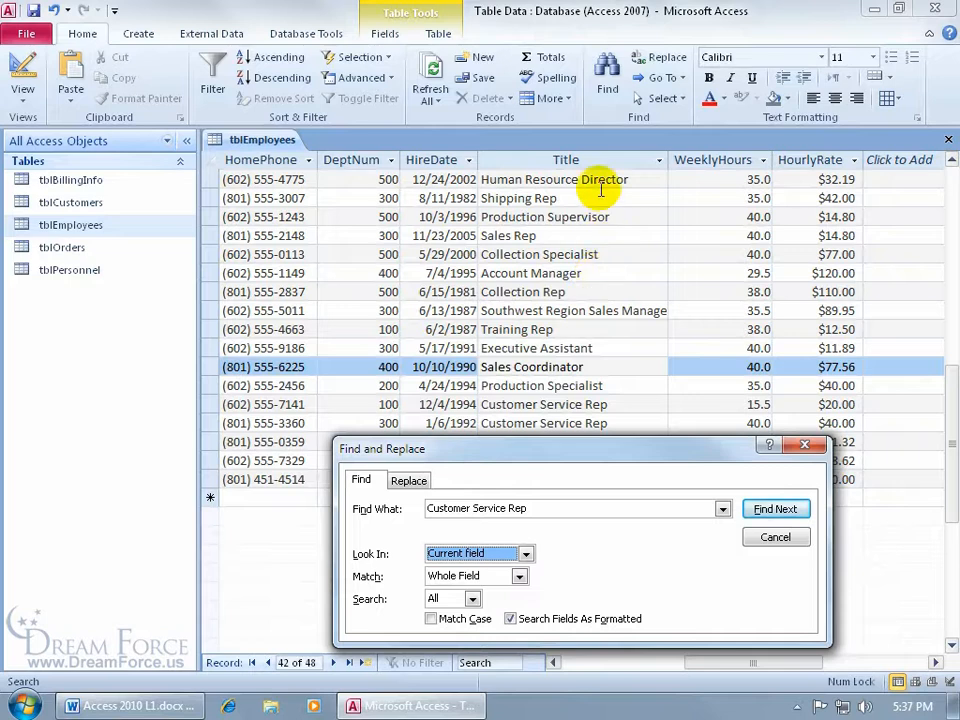
pyautogui.click(520, 577)
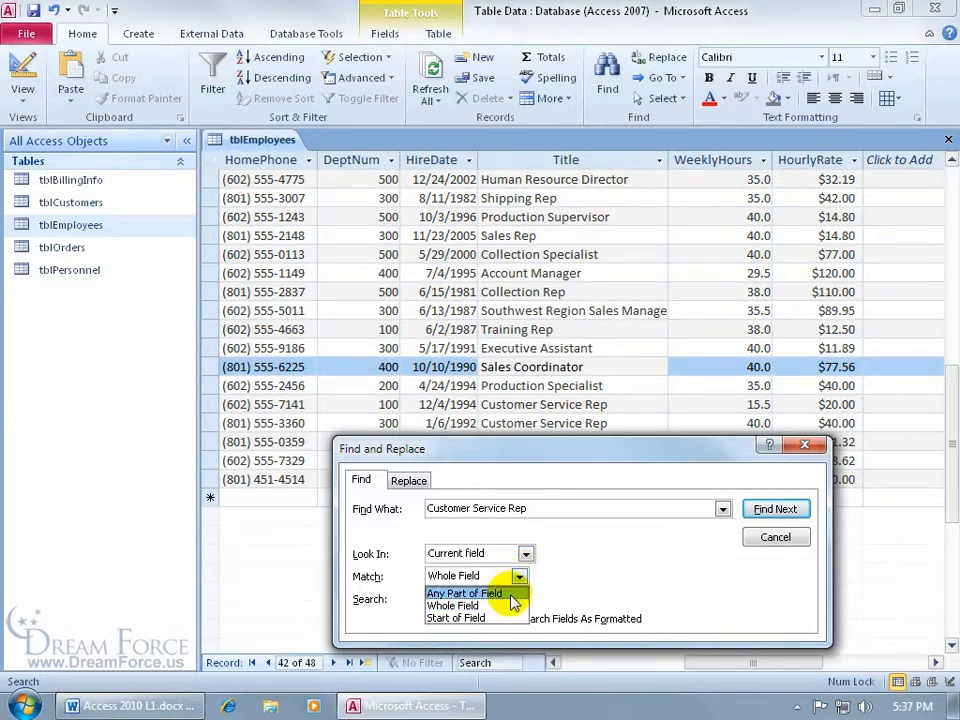
pyautogui.click(550, 579)
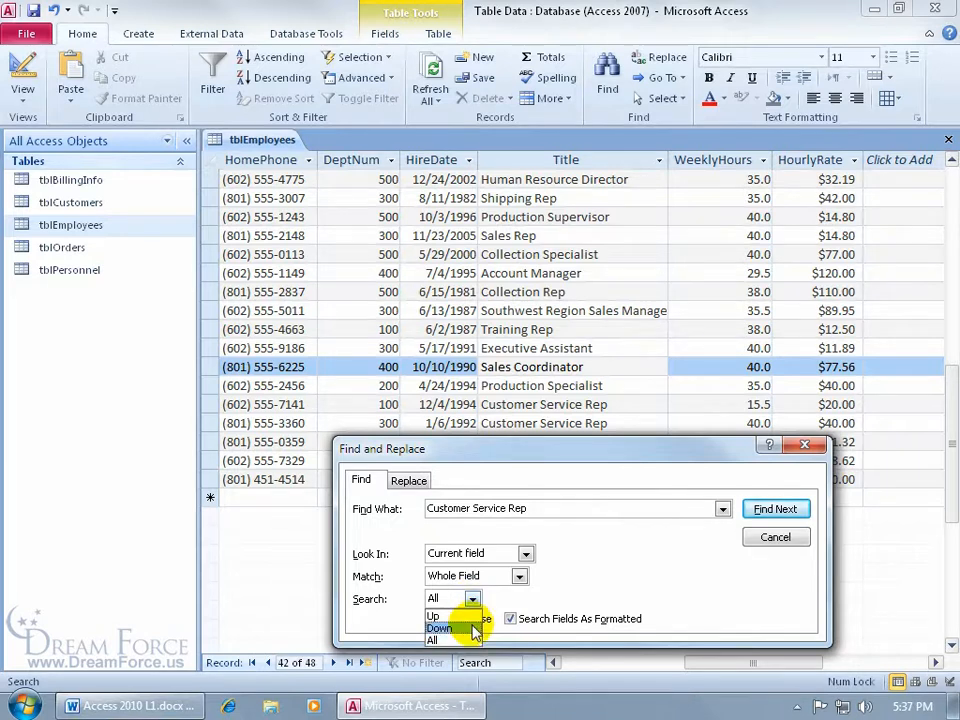
pyautogui.click(462, 637)
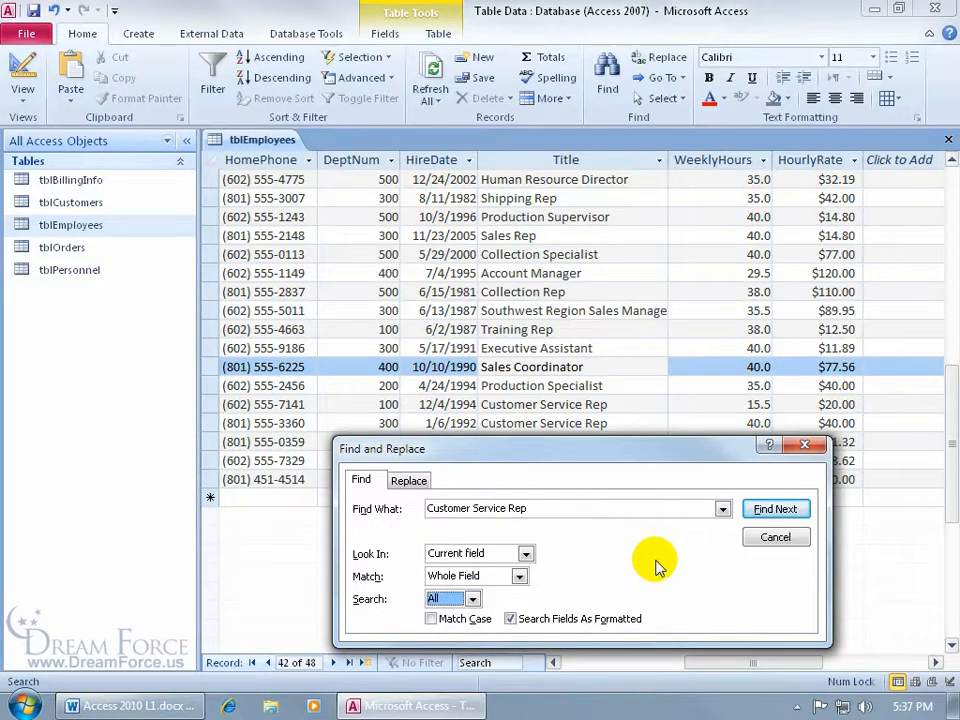
pyautogui.click(767, 514)
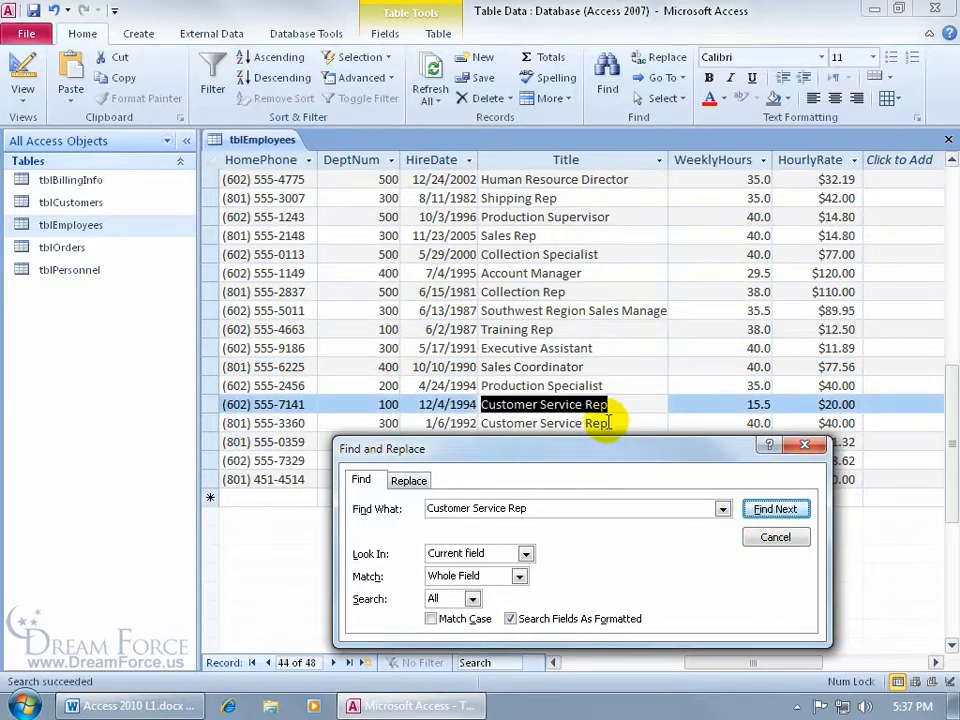
# Step through every Customer Service Rep match until the search ends, then select the Find What text
pyautogui.click(767, 510)
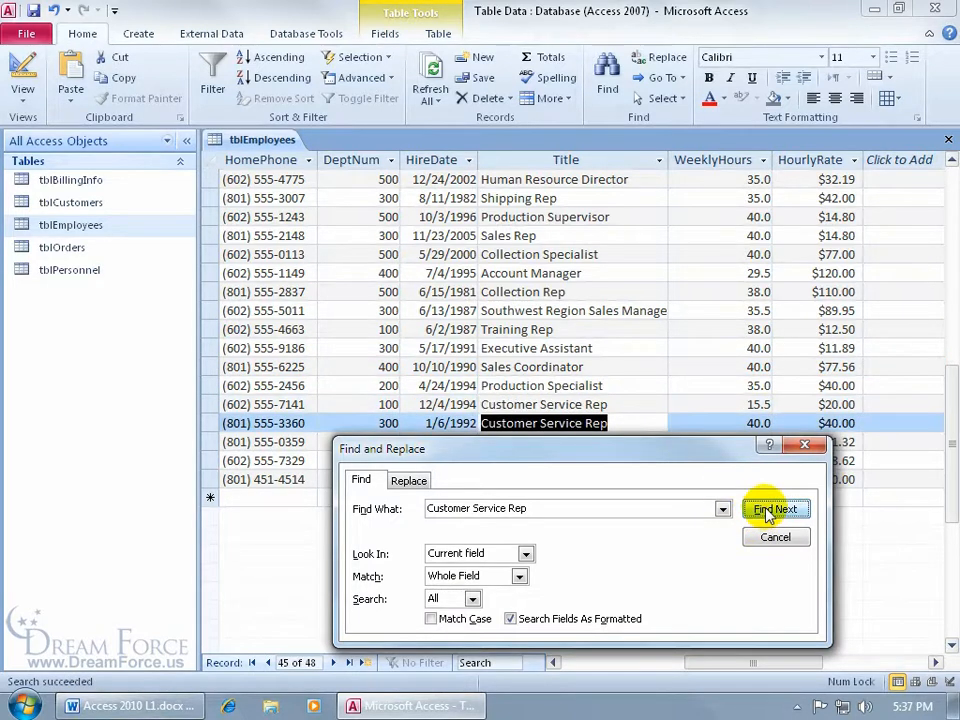
pyautogui.click(767, 511)
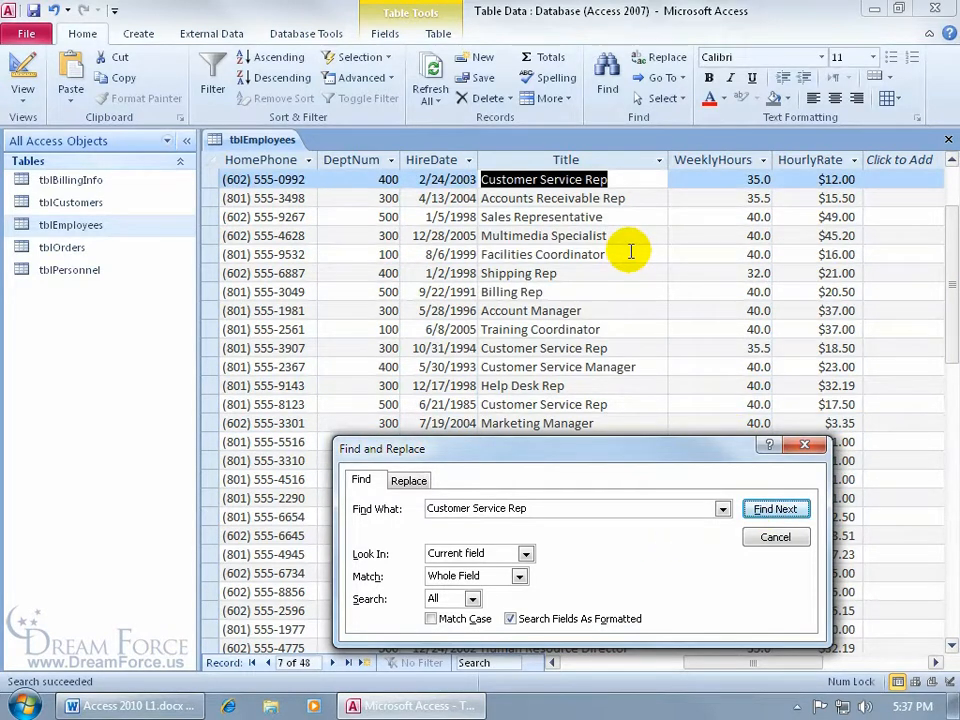
pyautogui.click(770, 511)
pyautogui.click(770, 511)
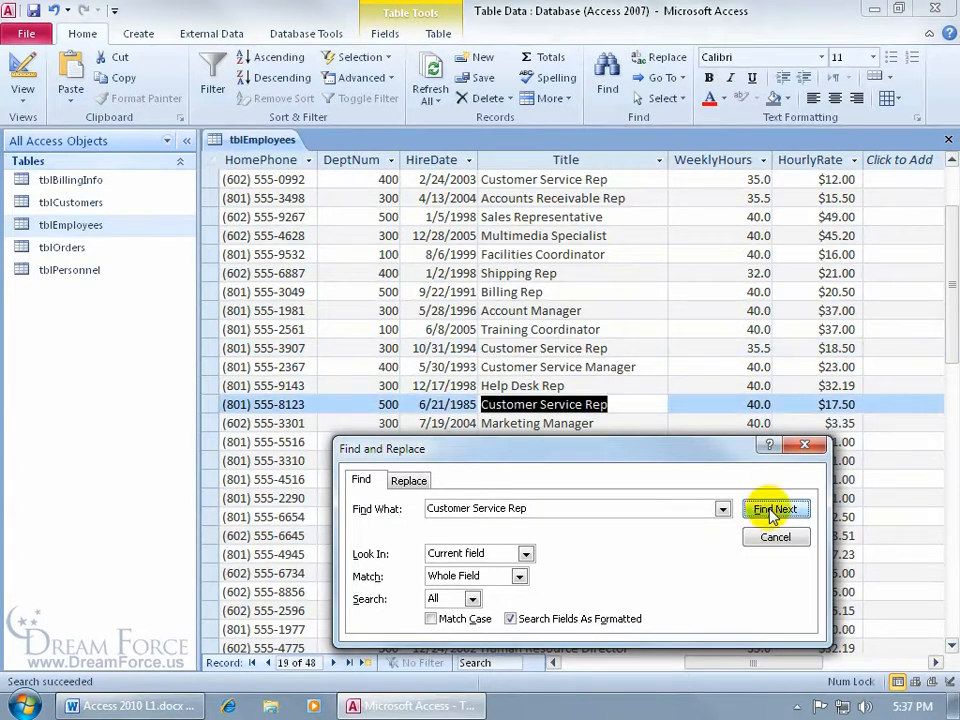
pyautogui.click(770, 511)
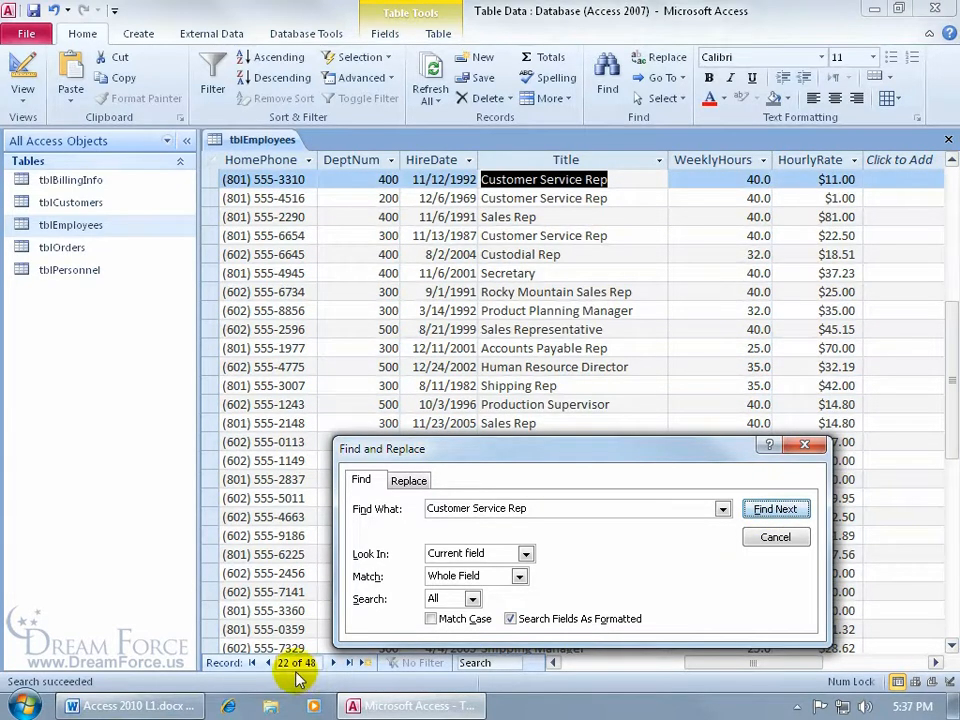
pyautogui.click(772, 509)
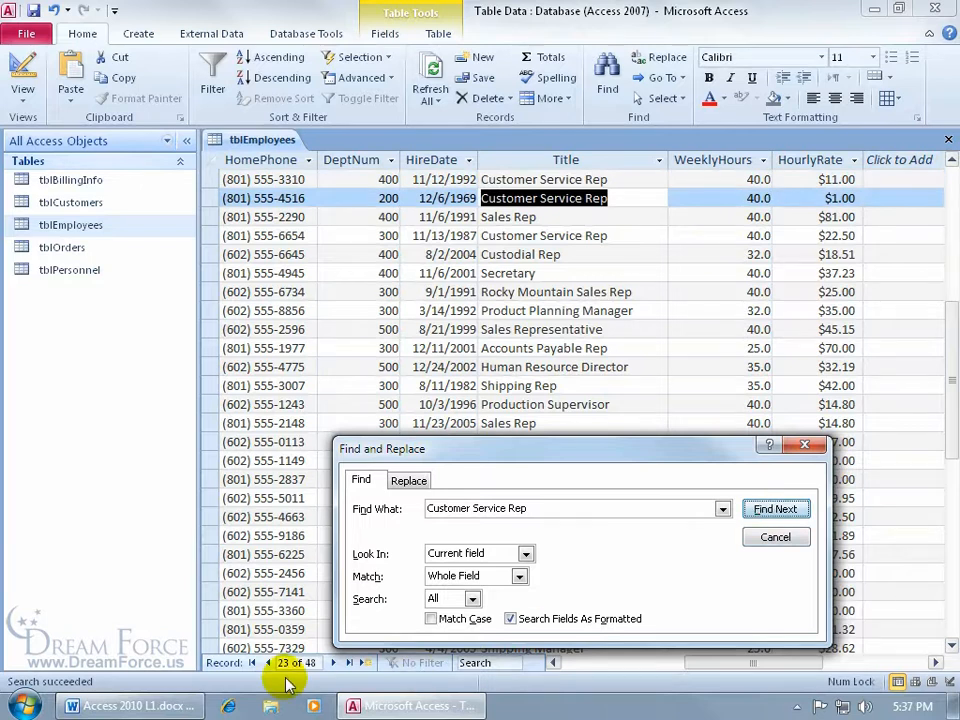
pyautogui.click(765, 512)
pyautogui.click(765, 511)
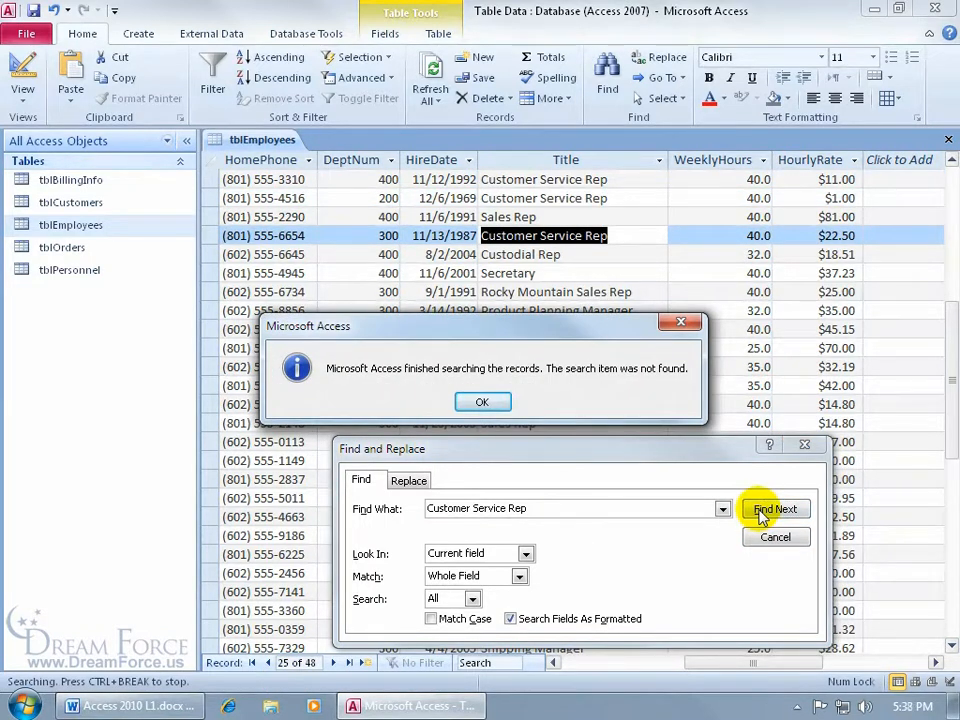
pyautogui.click(484, 402)
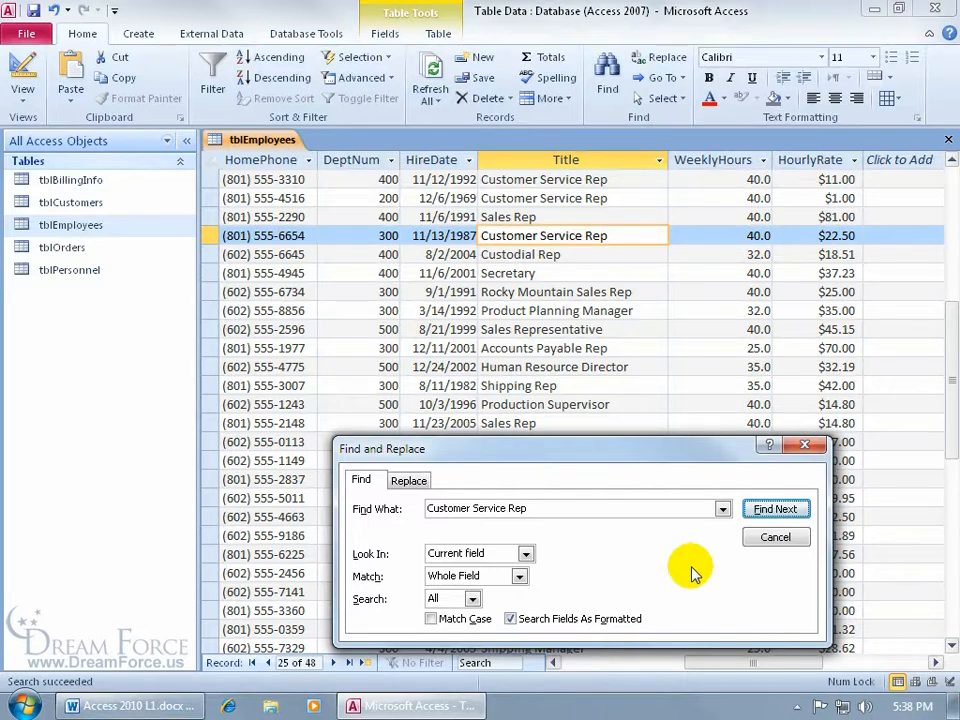
pyautogui.tripleClick(531, 508)
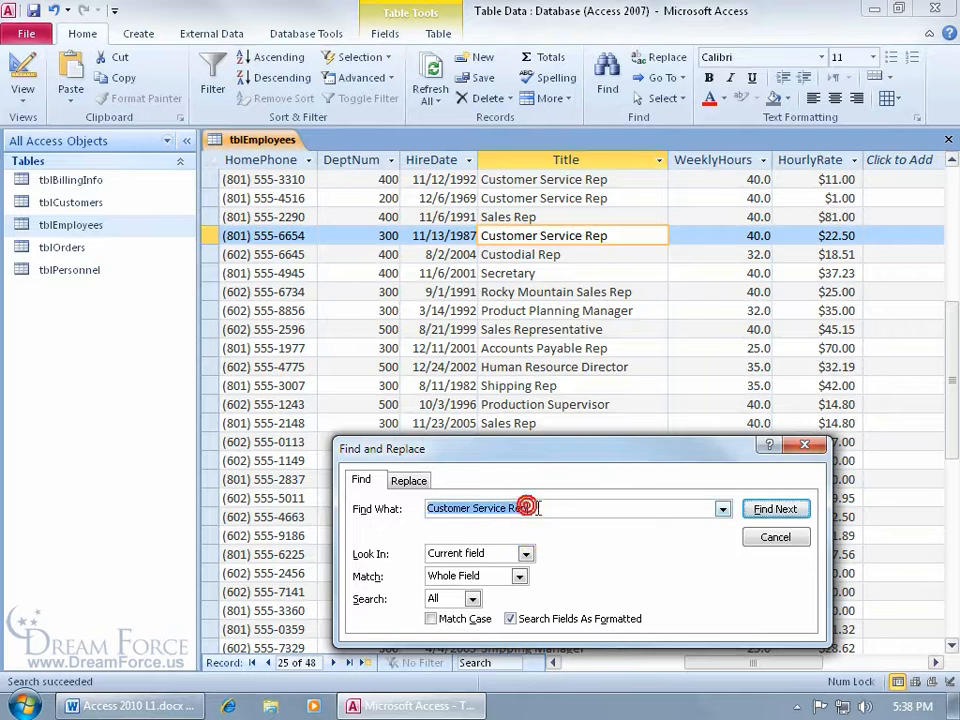
# Replace the matched 'Customer Service Rep' title with 'Customer Service' for this record
pyautogui.click(408, 480)
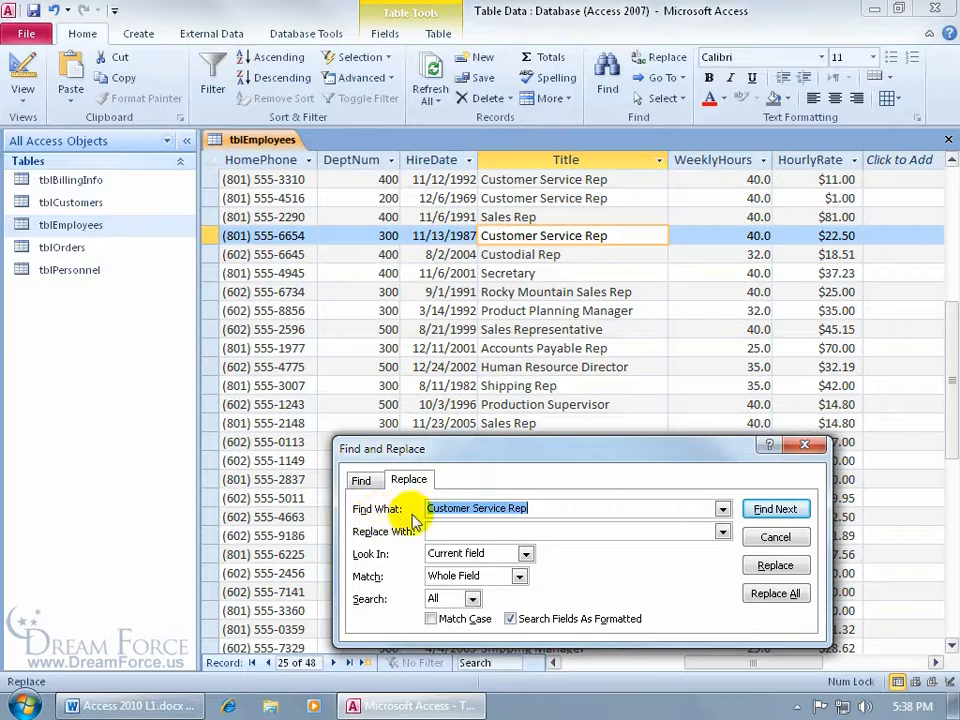
pyautogui.click(472, 530)
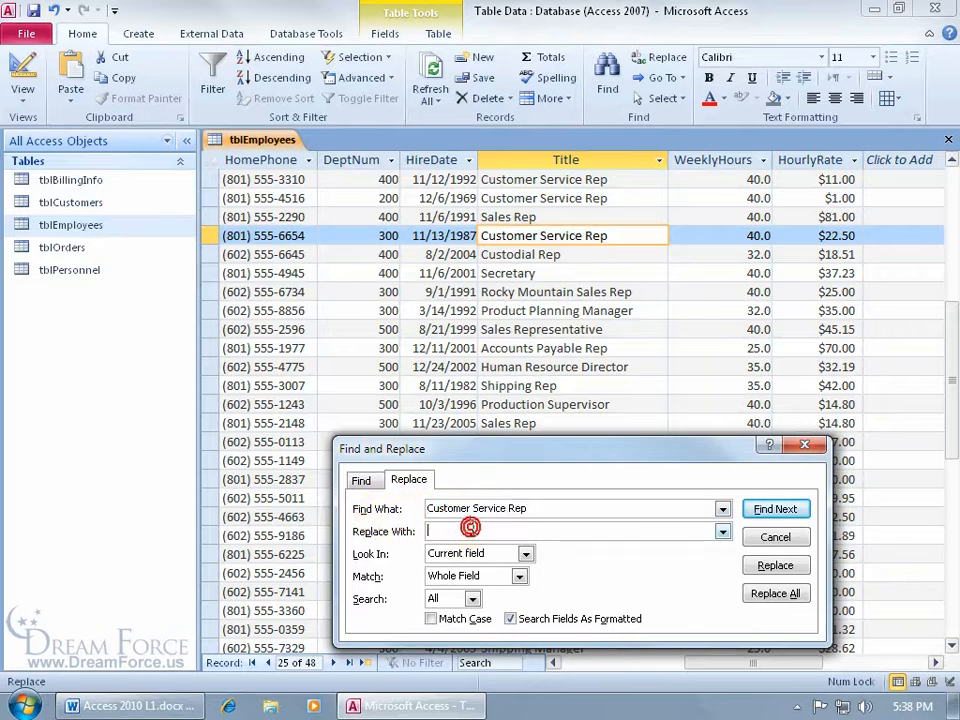
pyautogui.write('Customer Service')
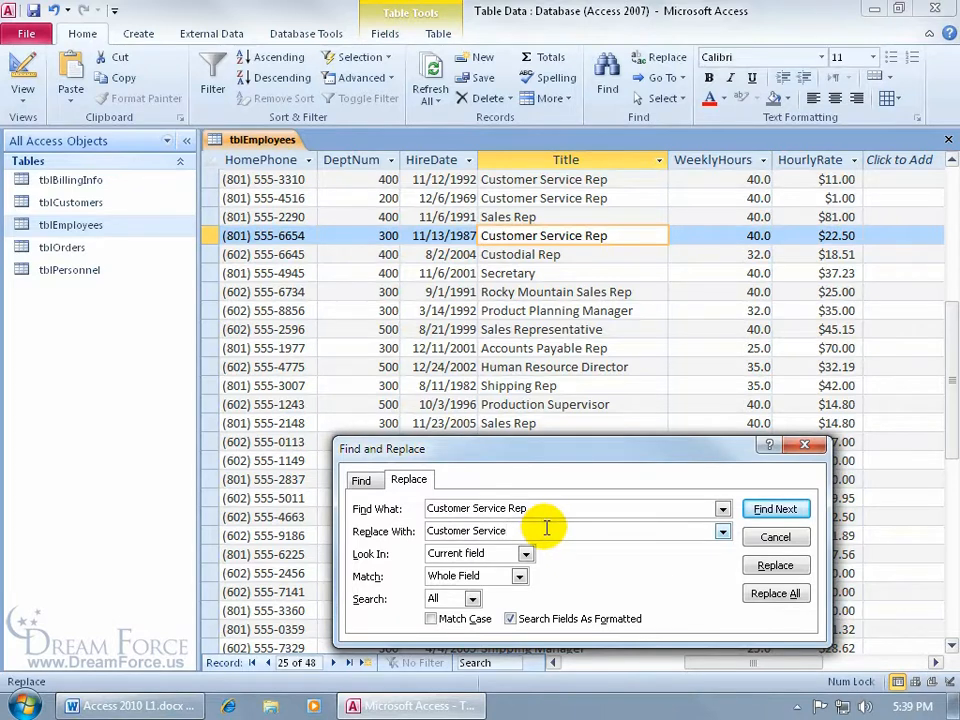
pyautogui.click(772, 566)
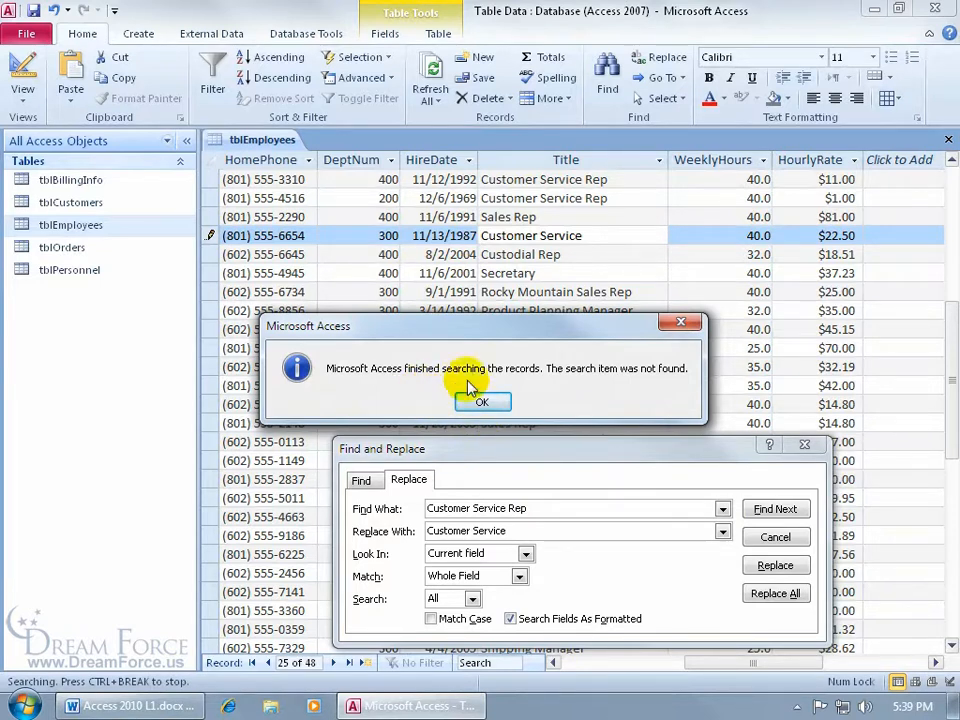
pyautogui.click(483, 408)
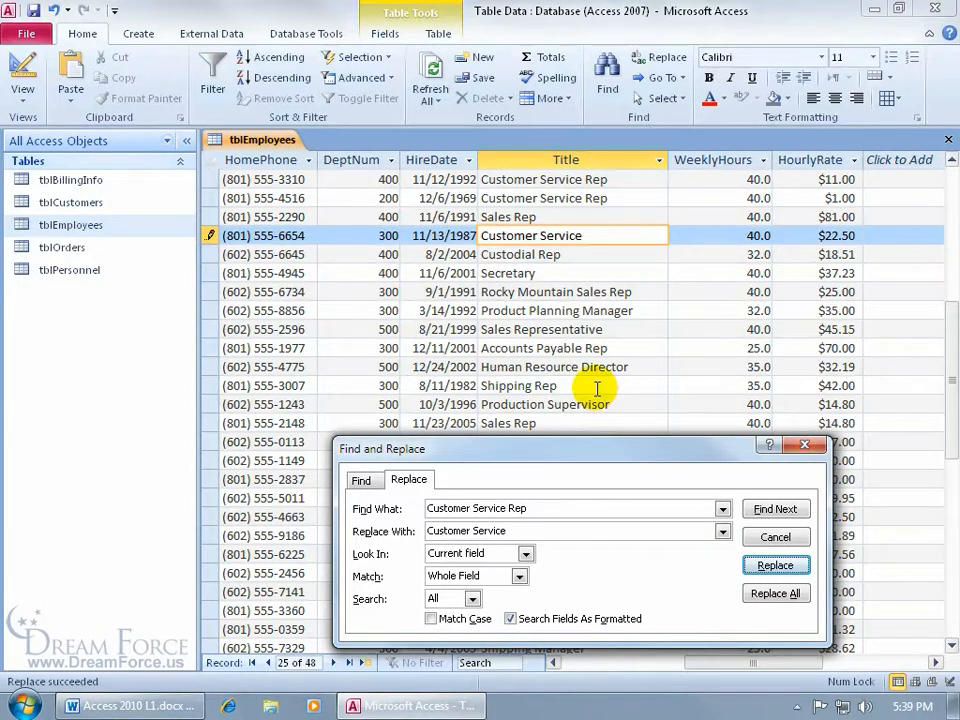
# Search again, find no further matches, and close the Find and Replace dialog
pyautogui.click(775, 511)
pyautogui.click(483, 400)
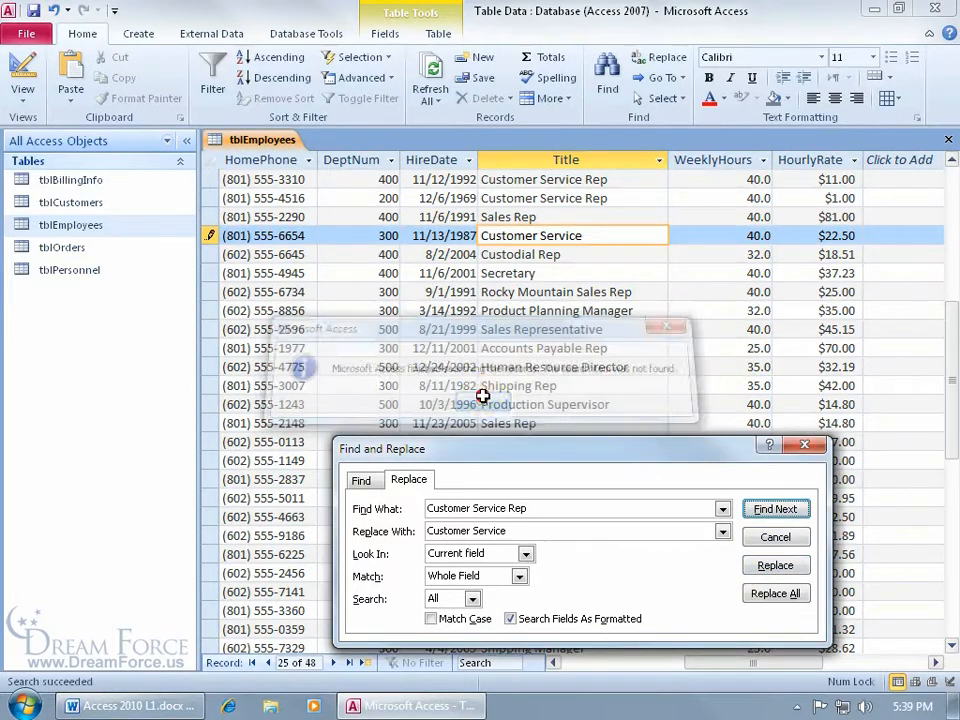
pyautogui.click(766, 537)
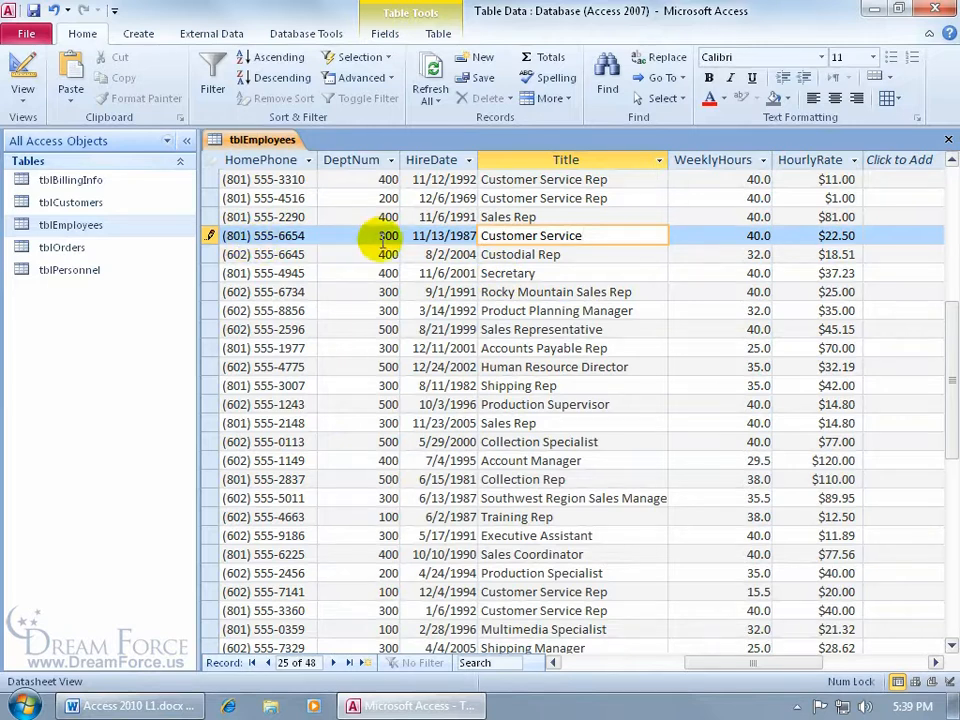
# Move to the next record, reopen Find and Replace, and replace the next 'Customer Service Rep' title
pyautogui.click(505, 255)
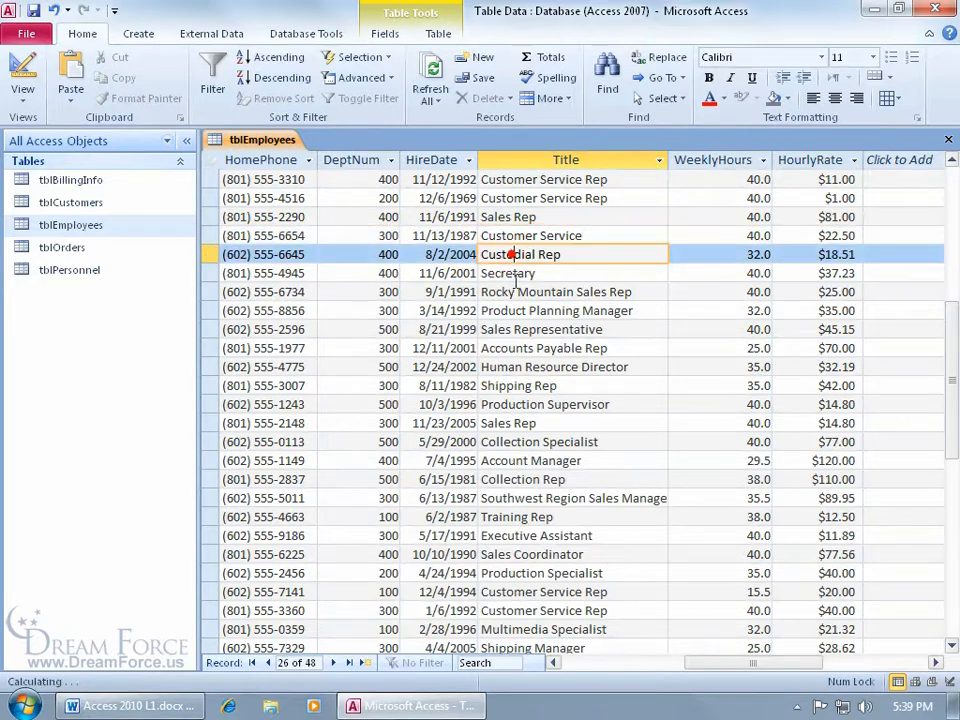
pyautogui.click(645, 60)
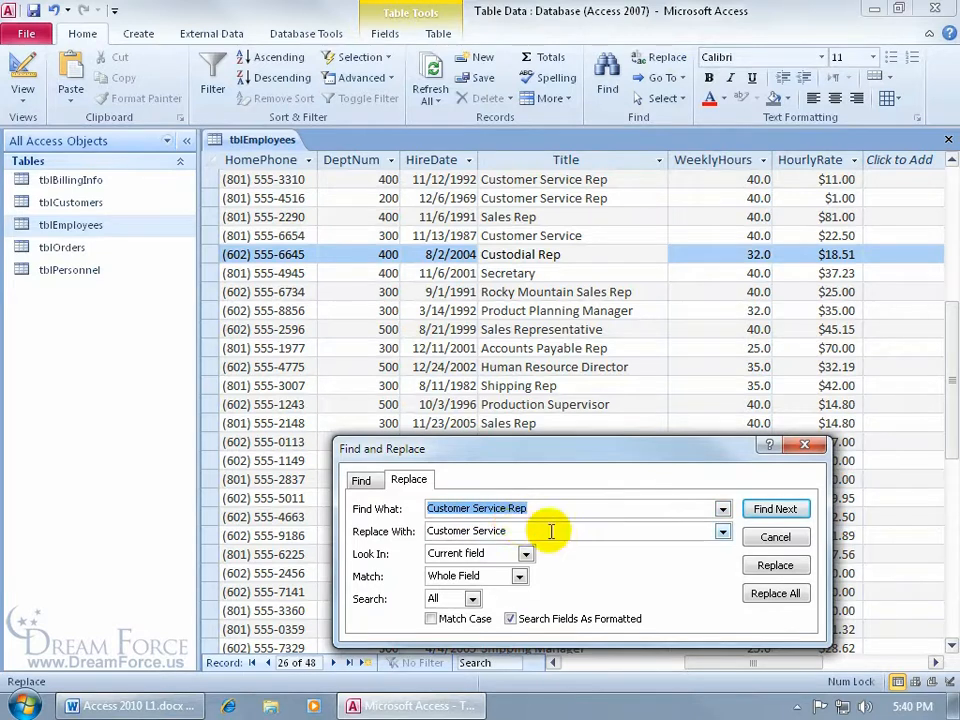
pyautogui.click(775, 509)
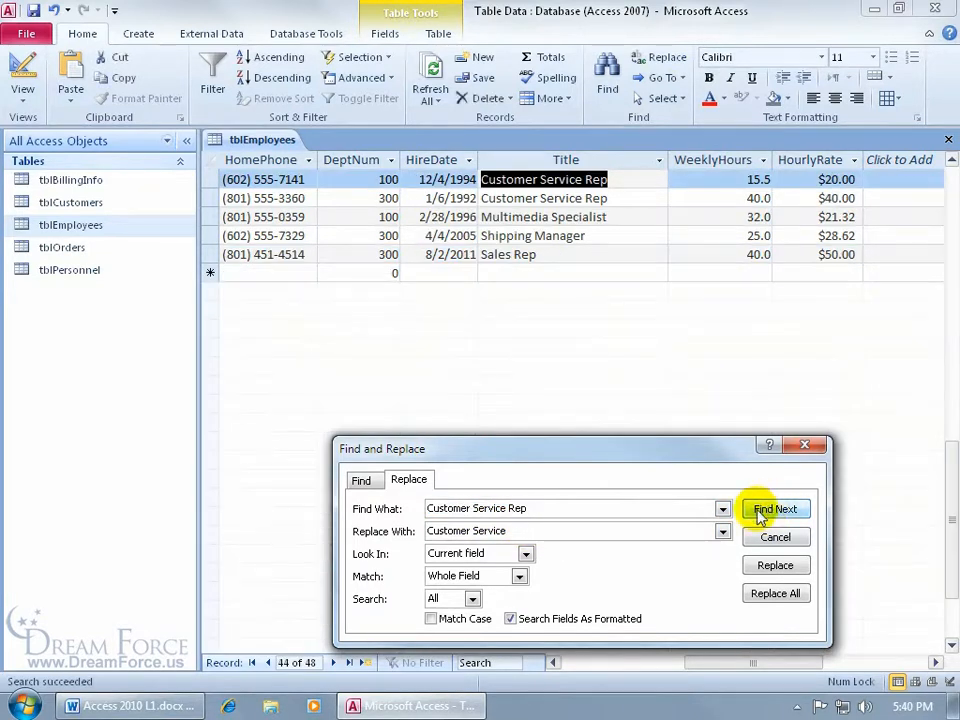
pyautogui.click(773, 565)
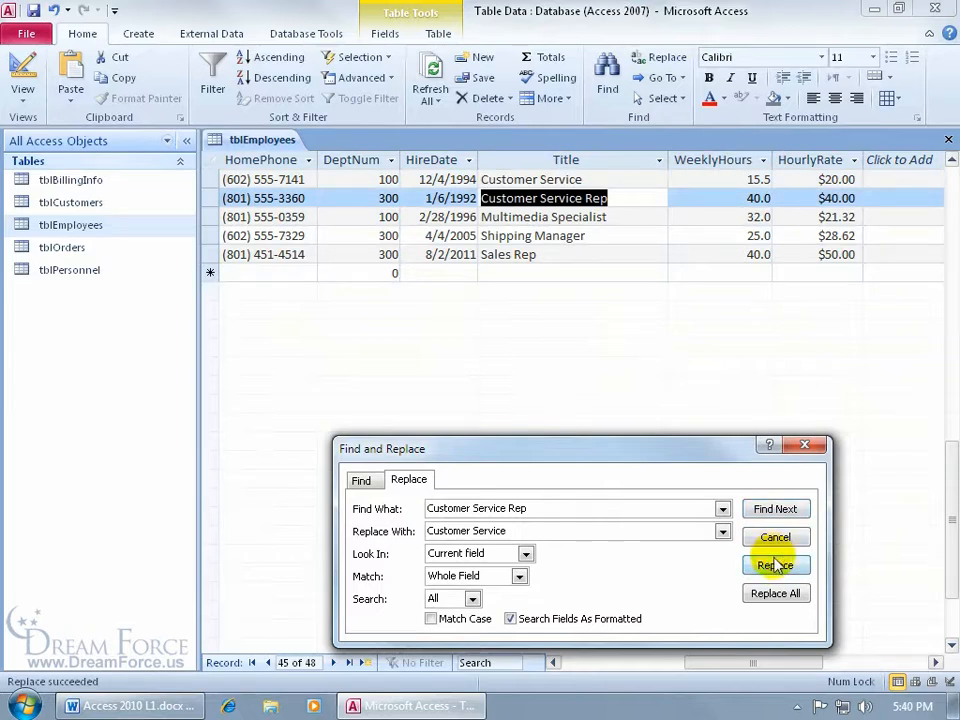
# Replace all remaining 'Customer Service Rep' titles with 'Customer Service', accepting the no-undo warning
pyautogui.click(776, 593)
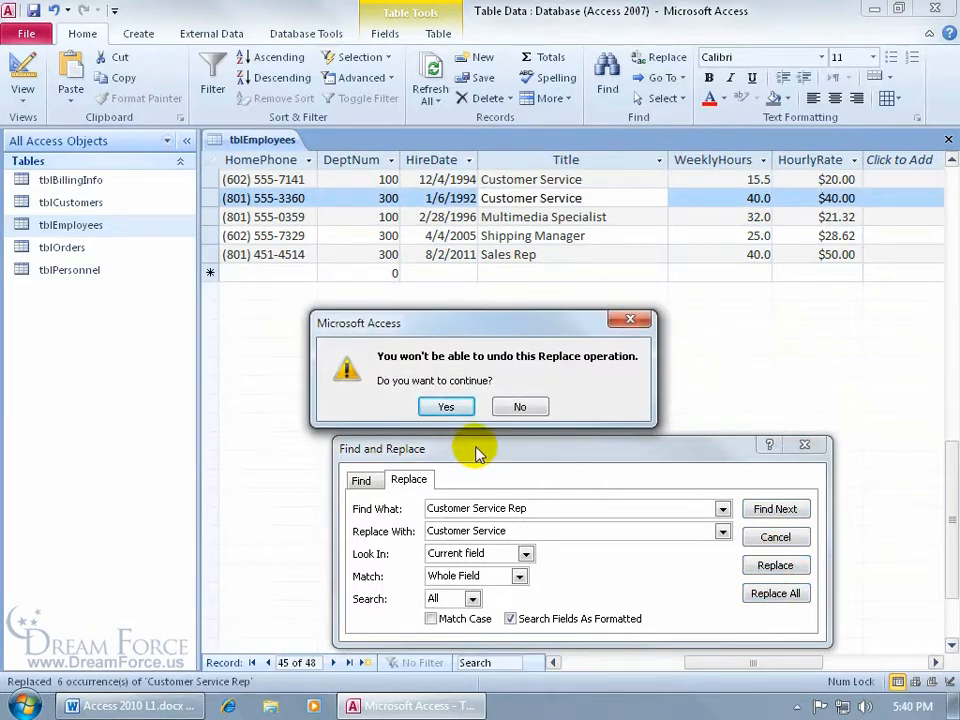
pyautogui.click(446, 406)
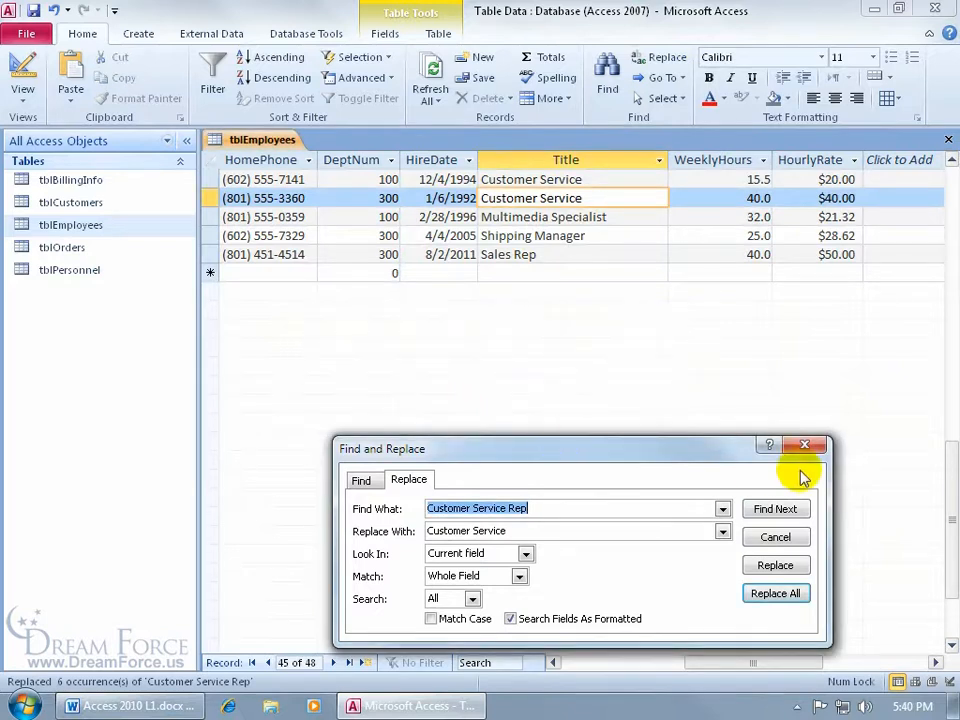
pyautogui.moveTo(516, 531); pyautogui.dragTo(442, 537)
pyautogui.click(360, 480)
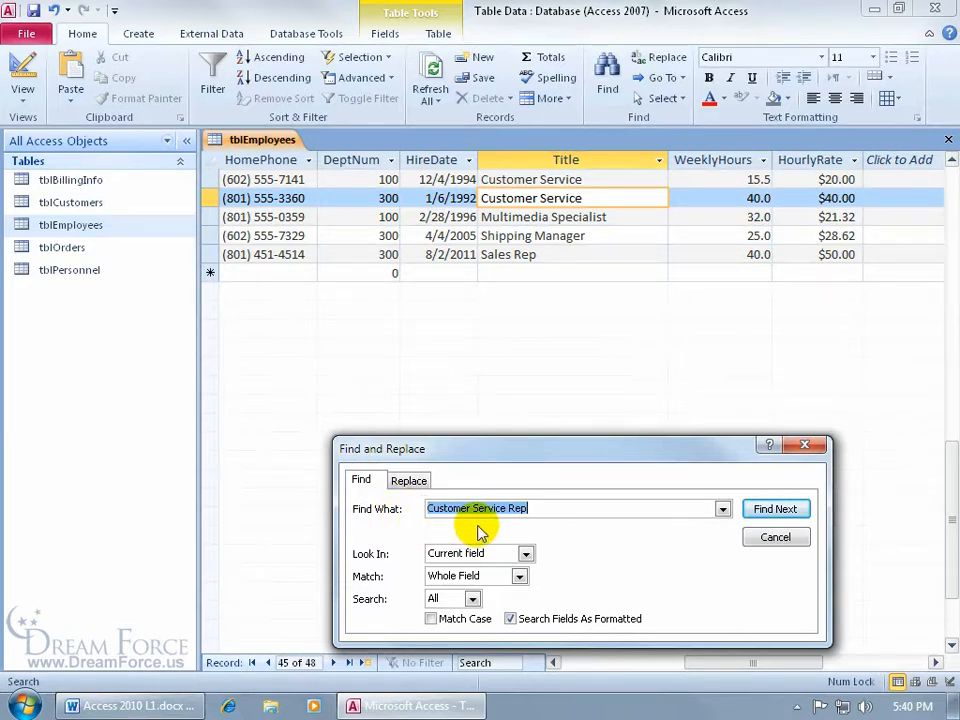
# Search twice for 'Customer Service Rep' and confirm no matches remain
pyautogui.click(775, 509)
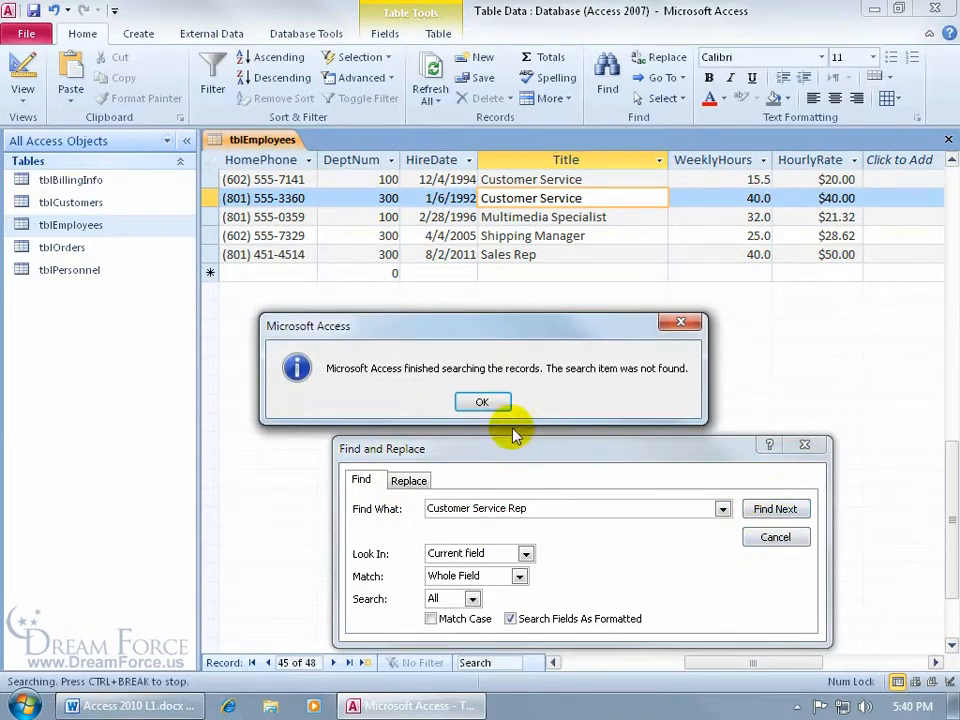
pyautogui.click(483, 403)
pyautogui.click(790, 540)
pyautogui.click(607, 80)
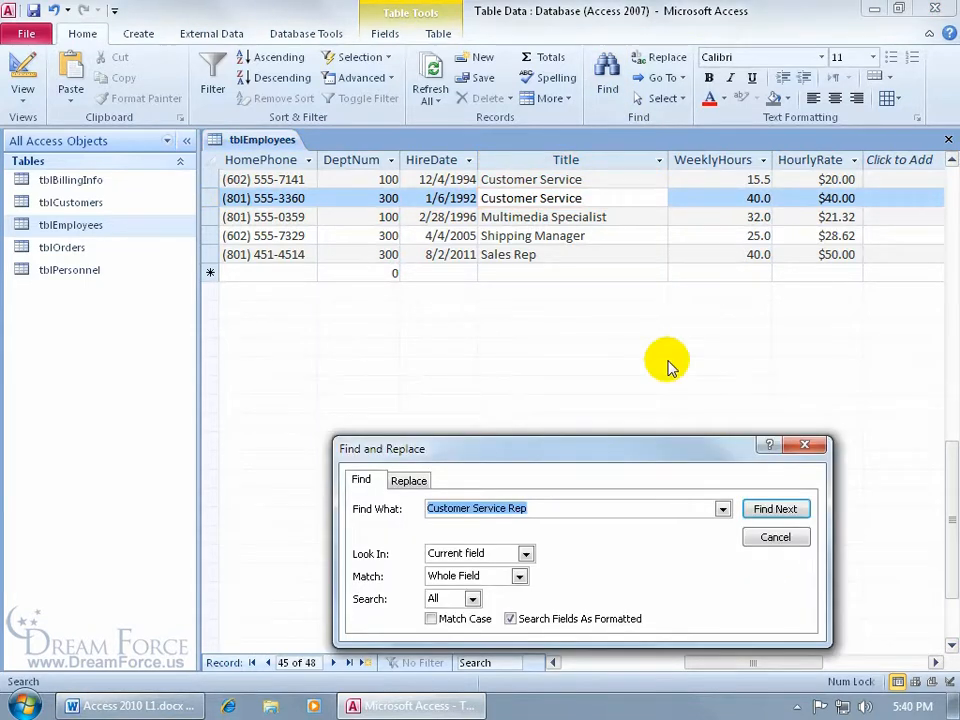
pyautogui.click(777, 511)
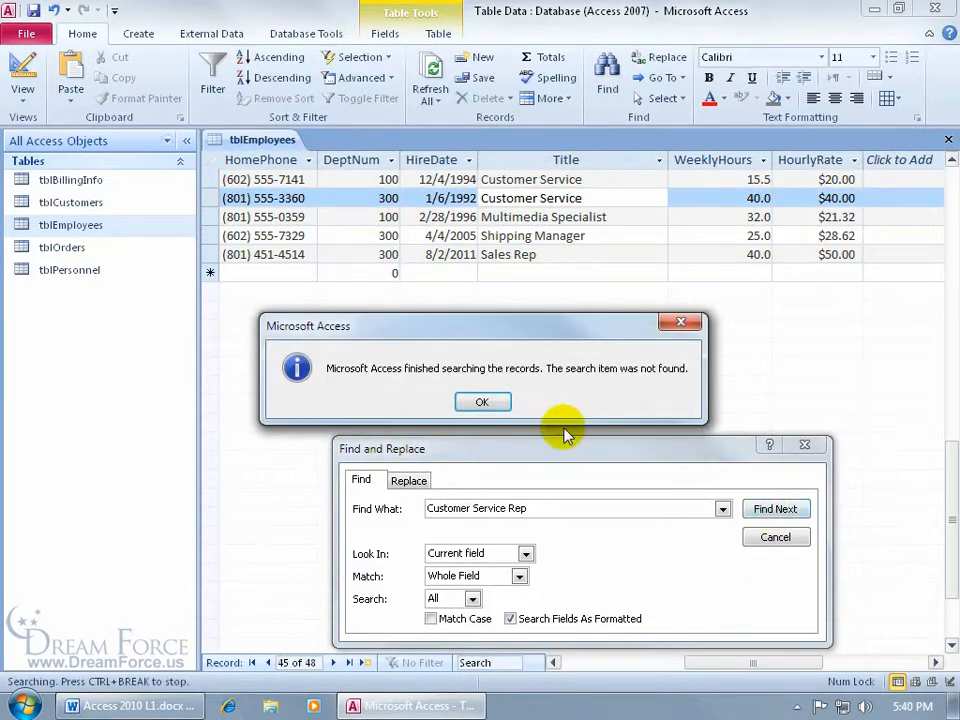
pyautogui.click(501, 403)
# Search for 'Customer Service' instead, find the next match, and close the dialog
pyautogui.click(530, 508)
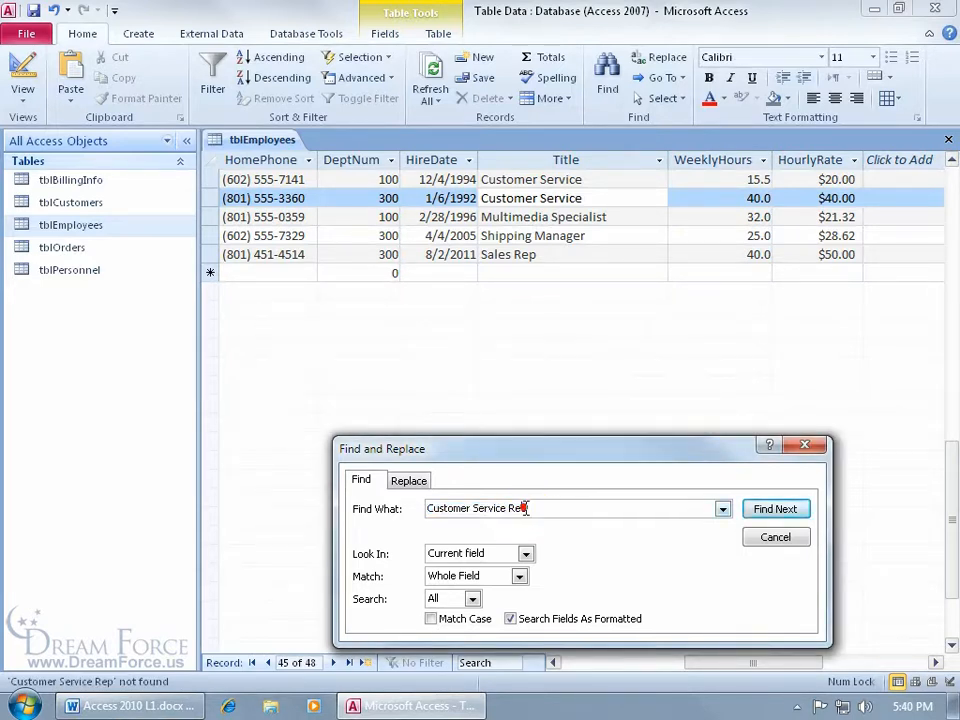
pyautogui.press('BackSpace')
pyautogui.press('BackSpace')
pyautogui.press('BackSpace')
pyautogui.press('BackSpace')
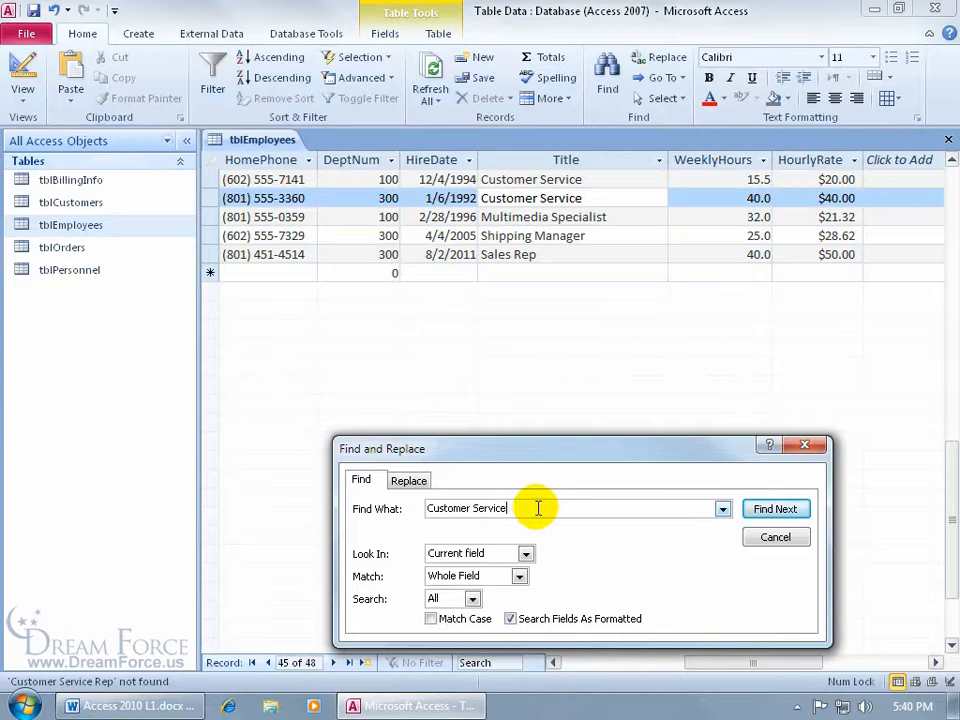
pyautogui.click(778, 513)
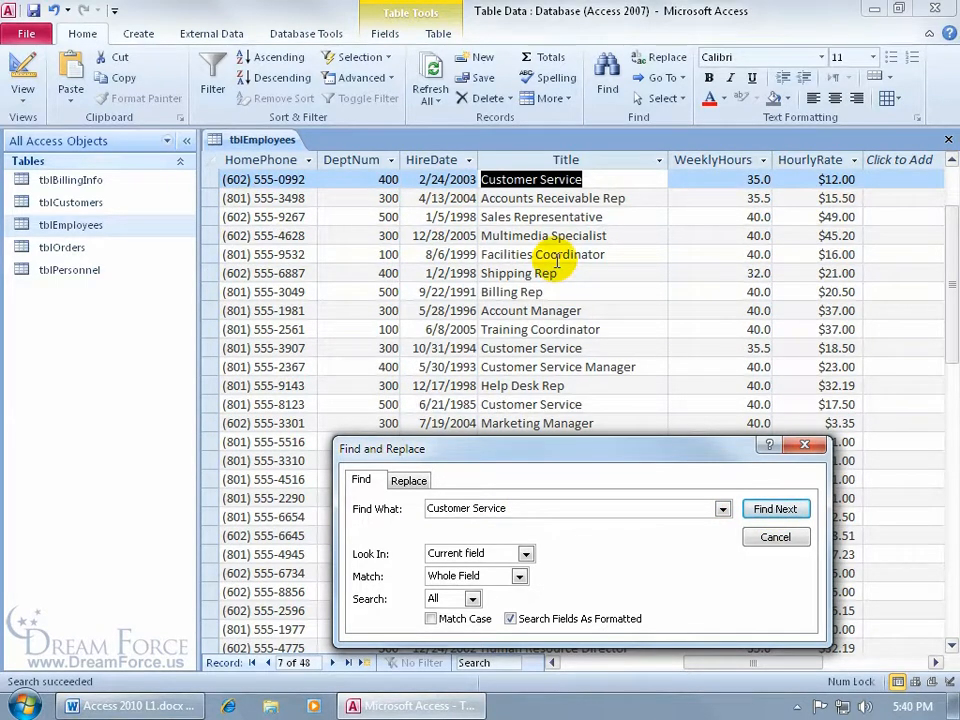
pyautogui.click(775, 537)
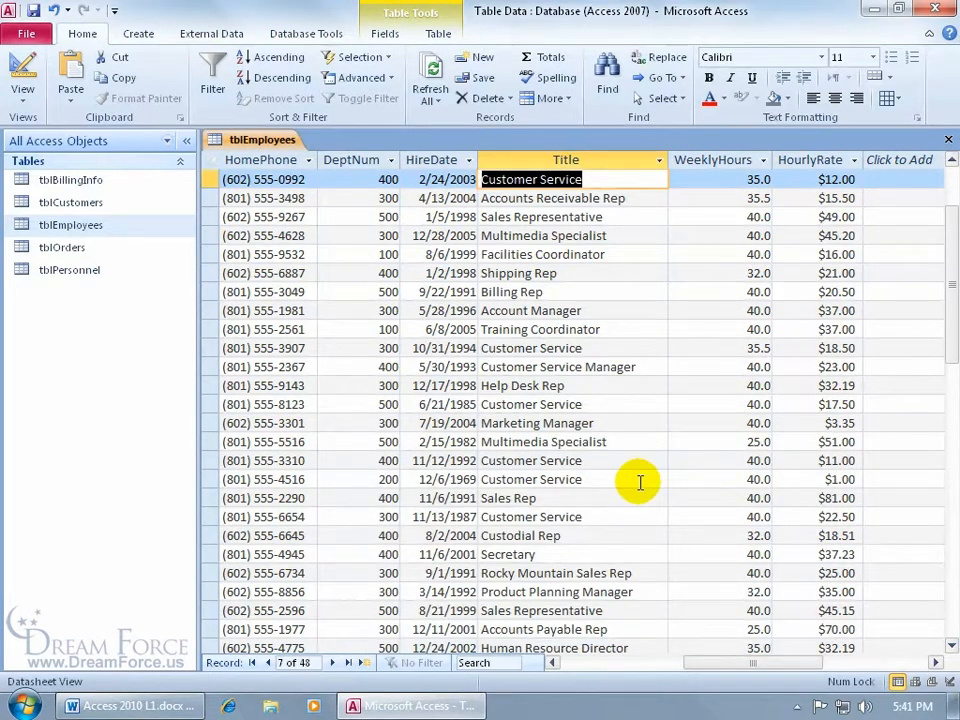
pyautogui.hotkey('ctrl', 'Home')
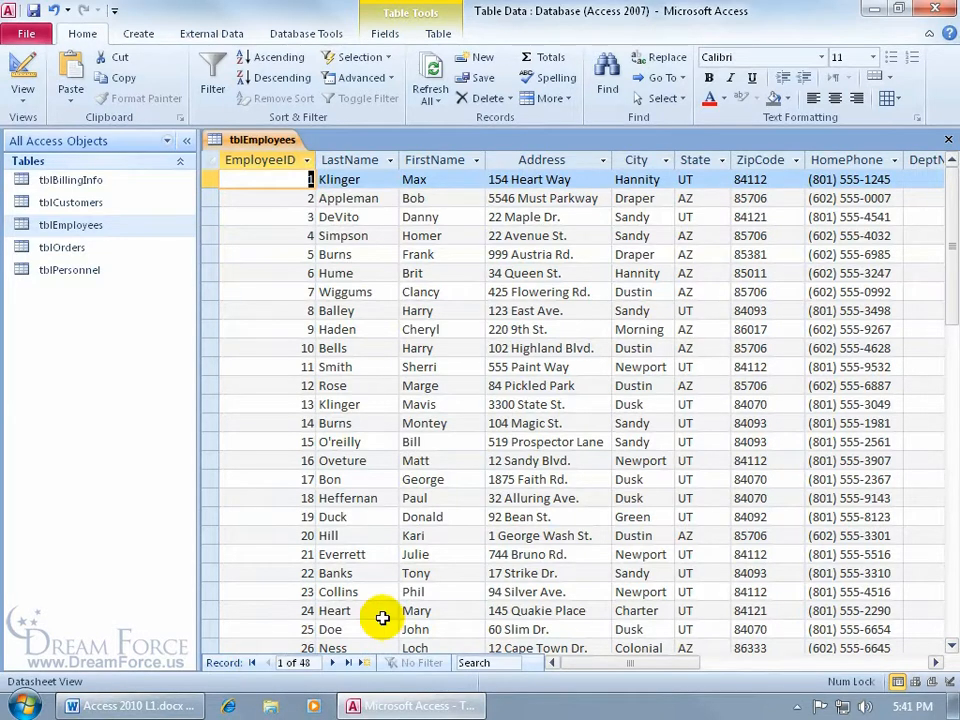
pyautogui.hotkey('ctrl', 'End')
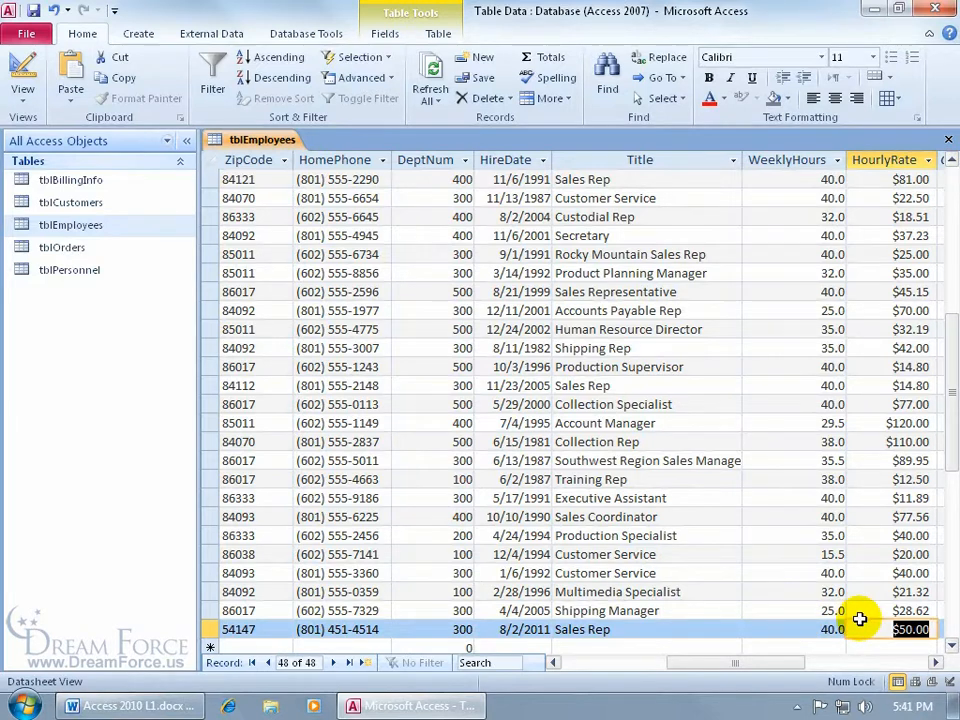
pyautogui.hotkey('ctrl', 'Home')
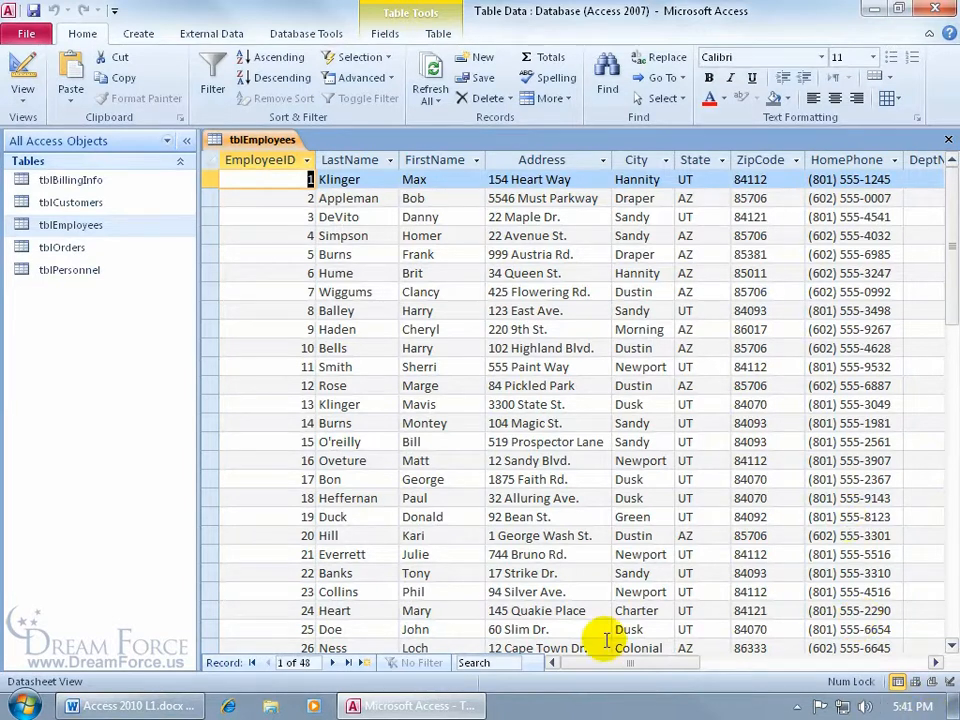
pyautogui.moveTo(591, 665); pyautogui.dragTo(733, 665)
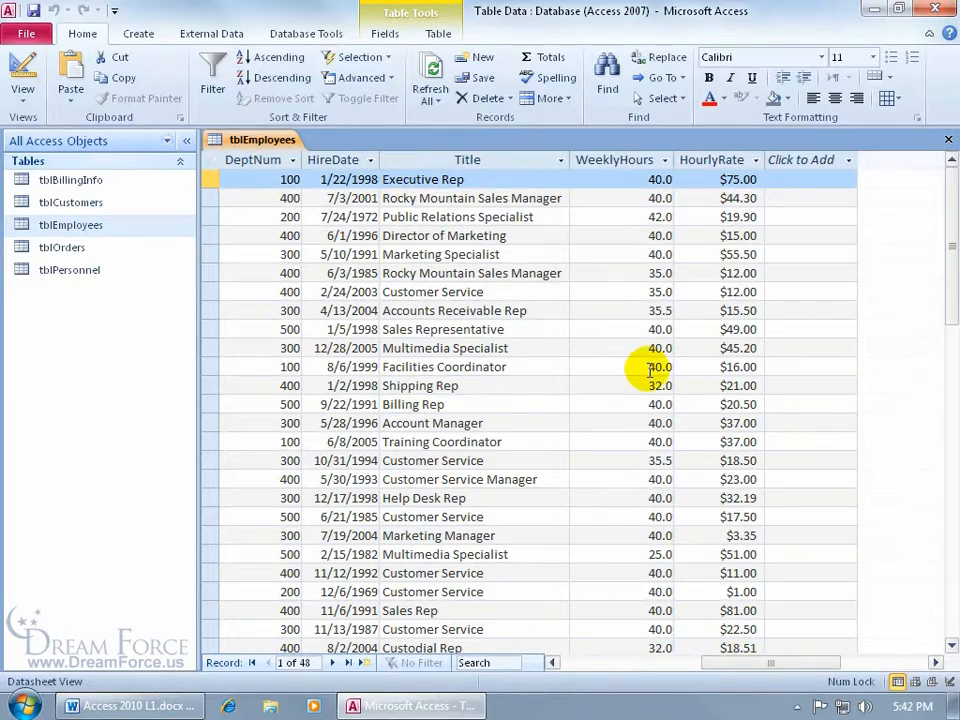
pyautogui.moveTo(943, 201); pyautogui.dragTo(915, 437)
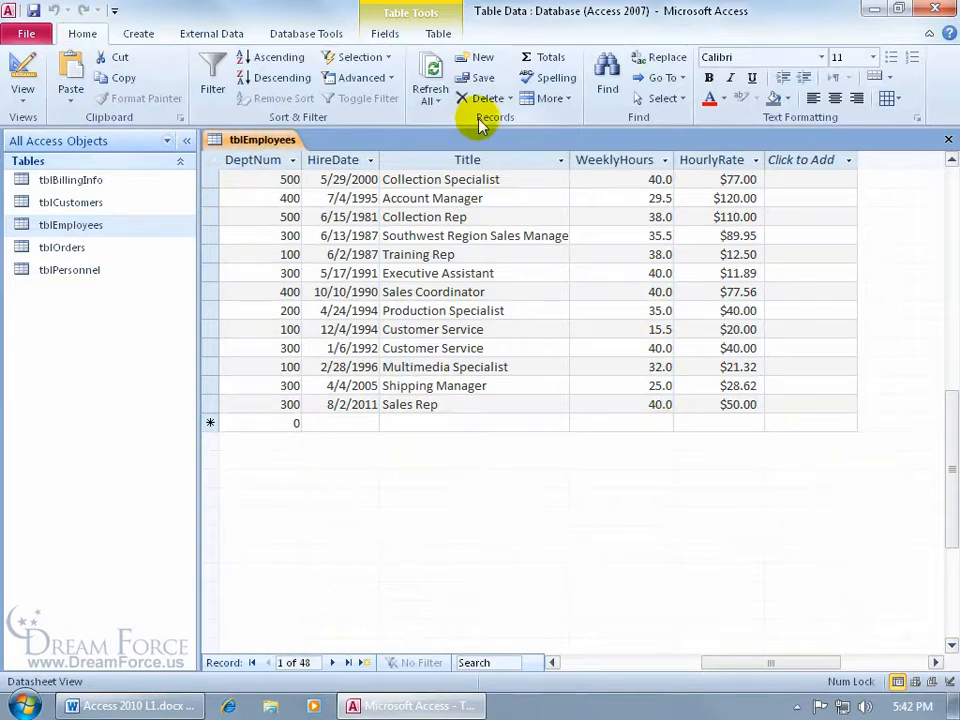
# Add a Totals row showing the maximum WeeklyHours (42.0) instead of the sum
pyautogui.click(548, 58)
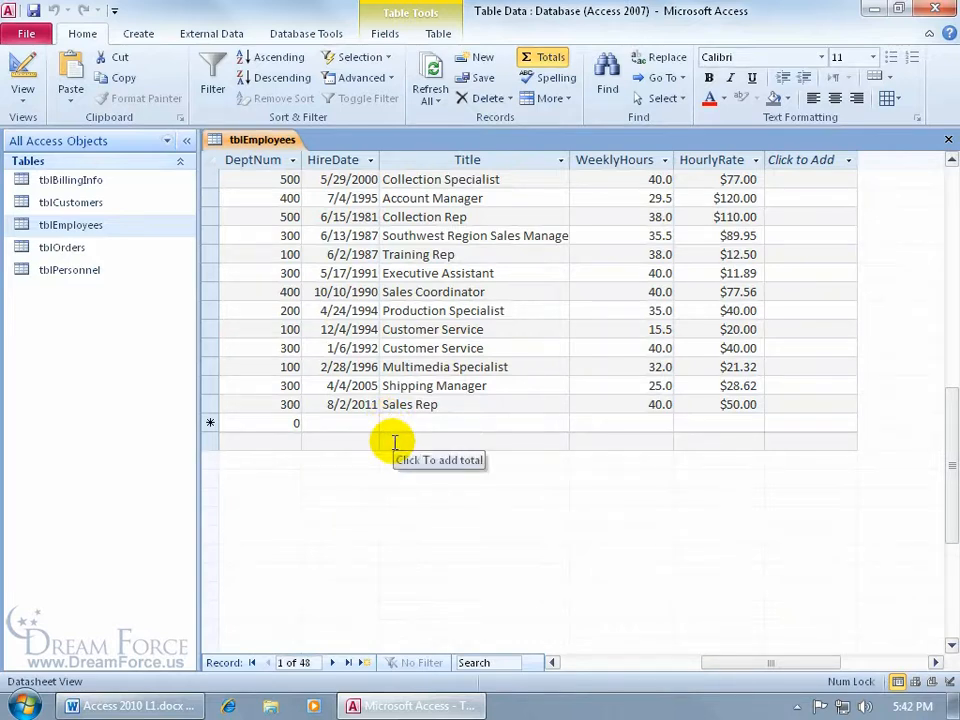
pyautogui.click(648, 441)
pyautogui.click(579, 443)
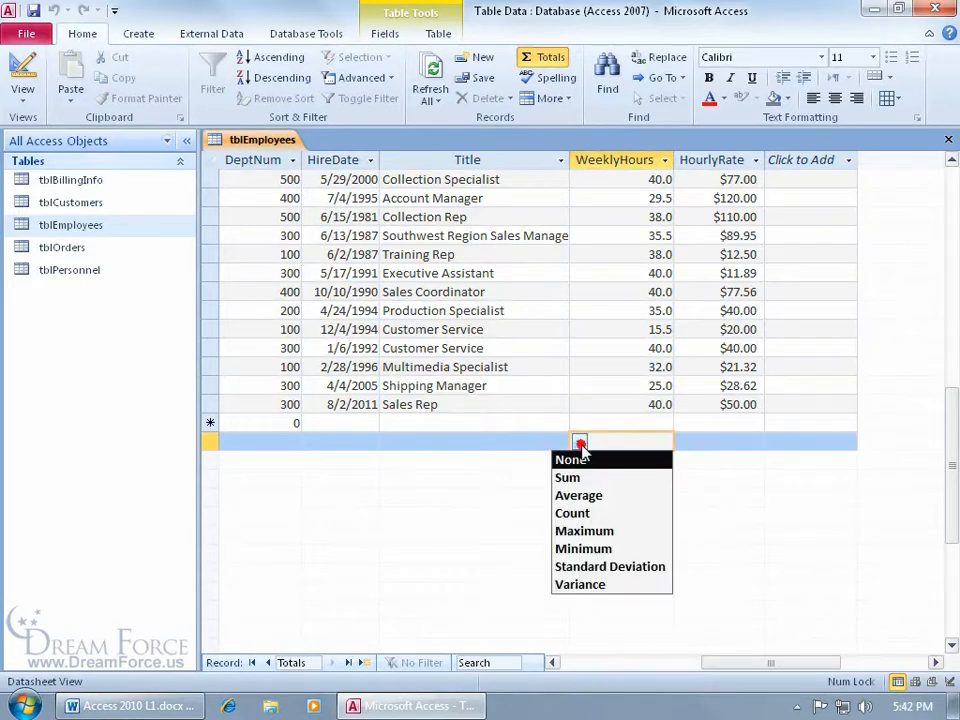
pyautogui.click(582, 478)
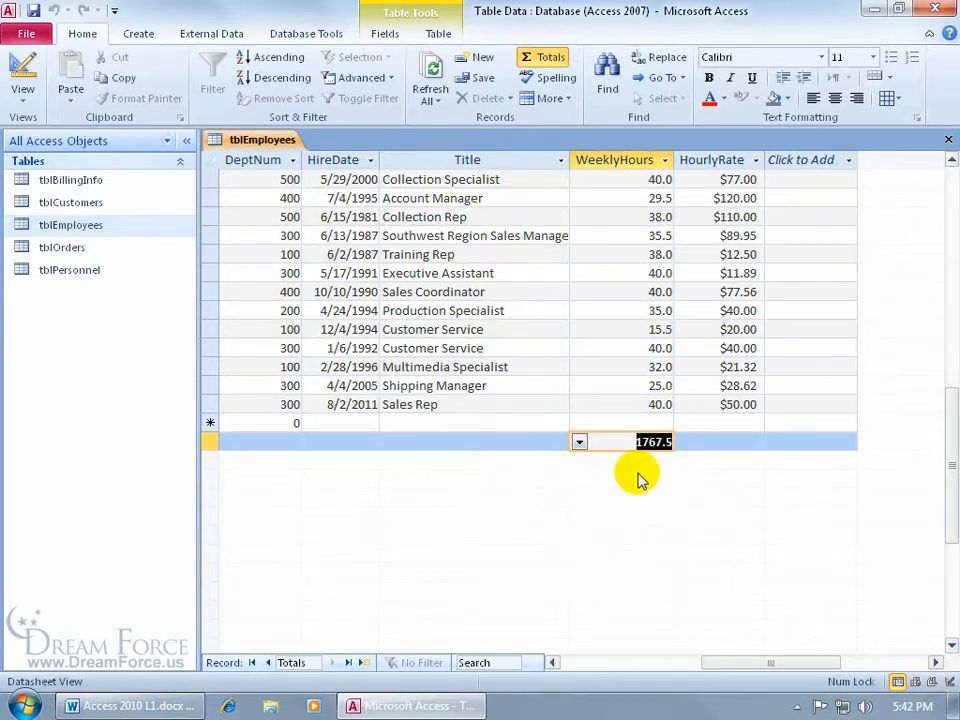
pyautogui.click(579, 442)
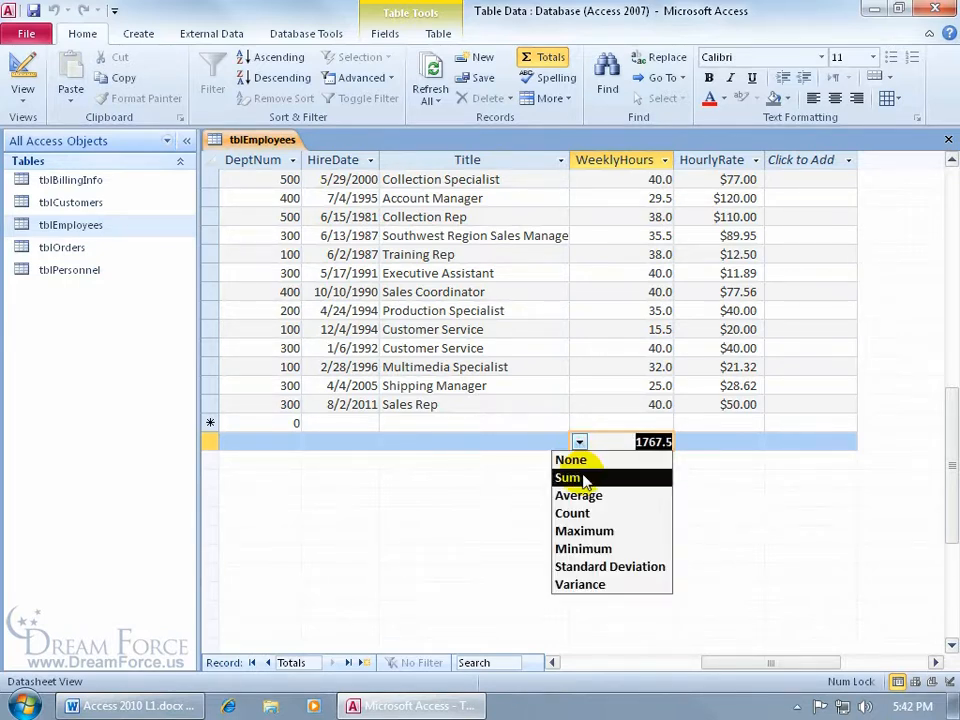
pyautogui.click(593, 537)
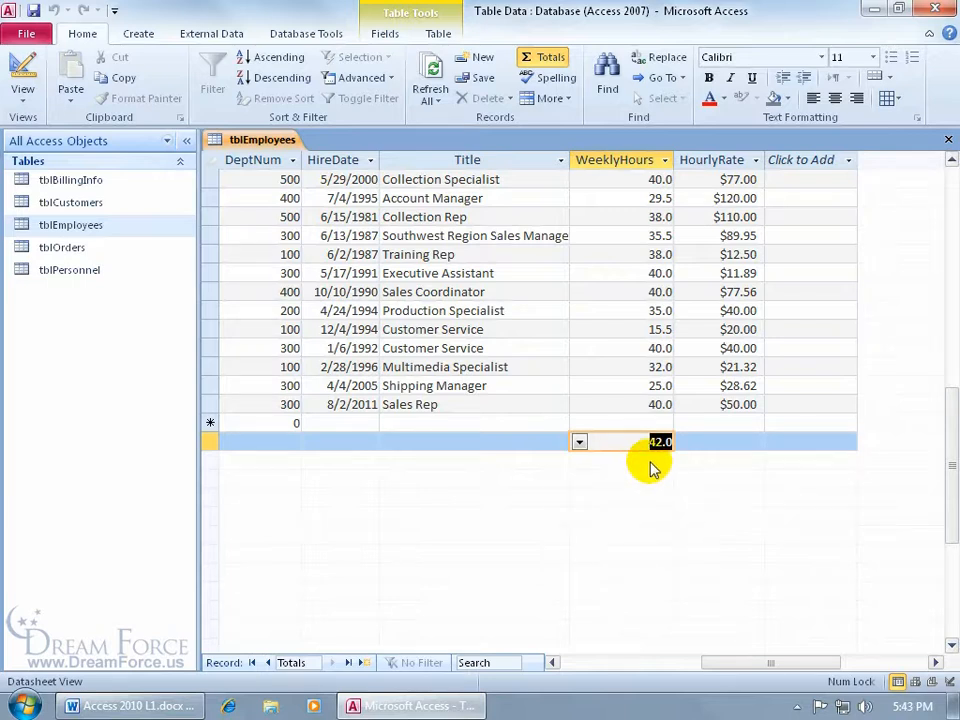
# Sum HourlyRate in the Totals row ($1,769.46), then hide the Totals row
pyautogui.click(703, 441)
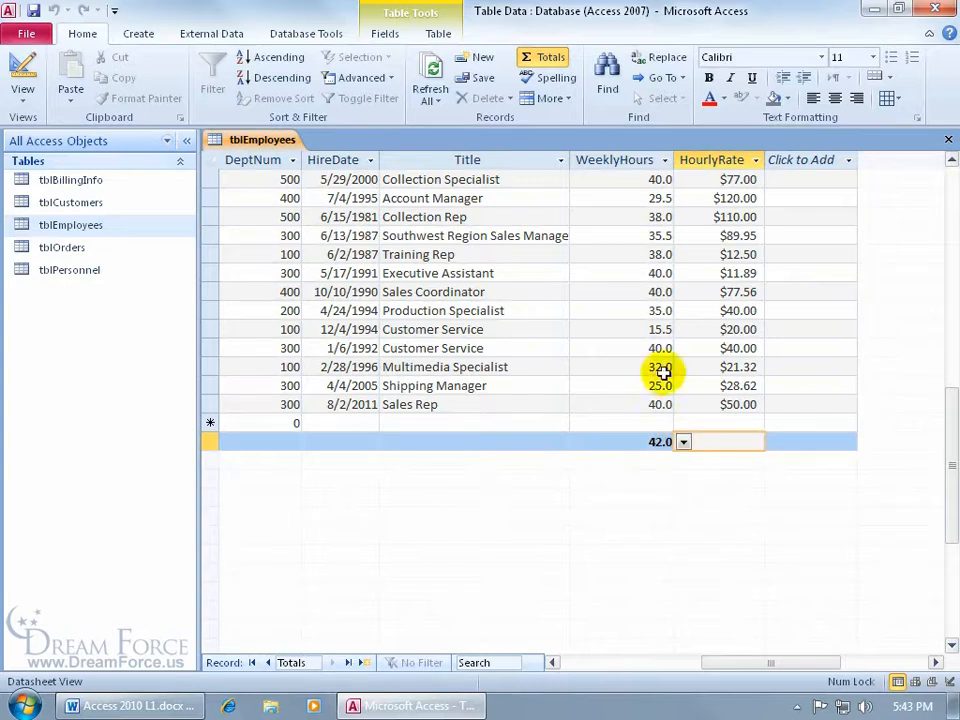
pyautogui.click(684, 442)
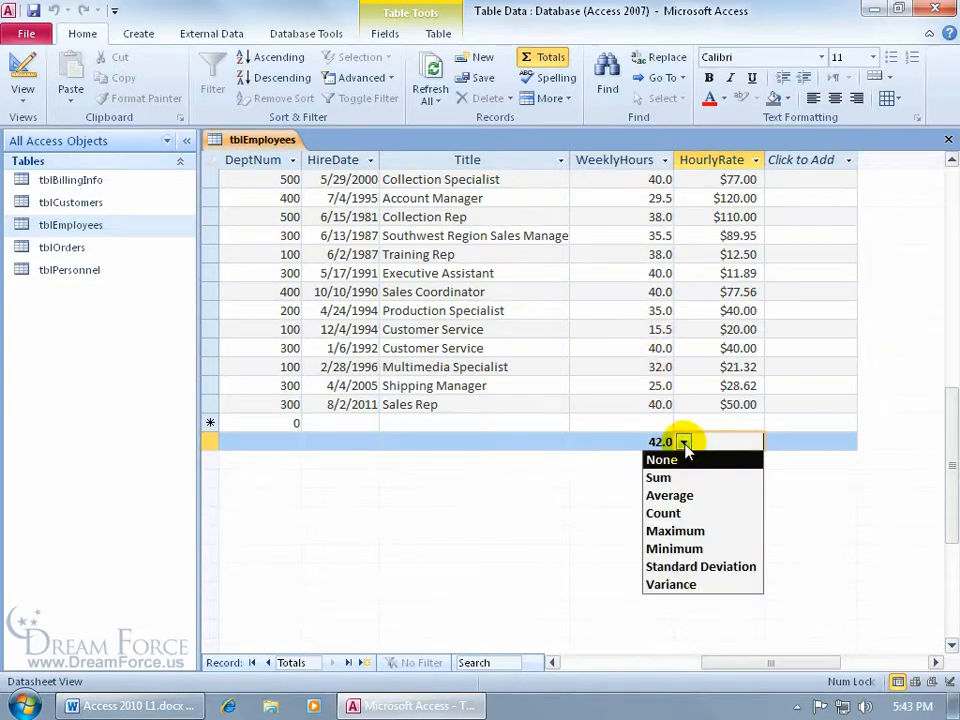
pyautogui.click(672, 476)
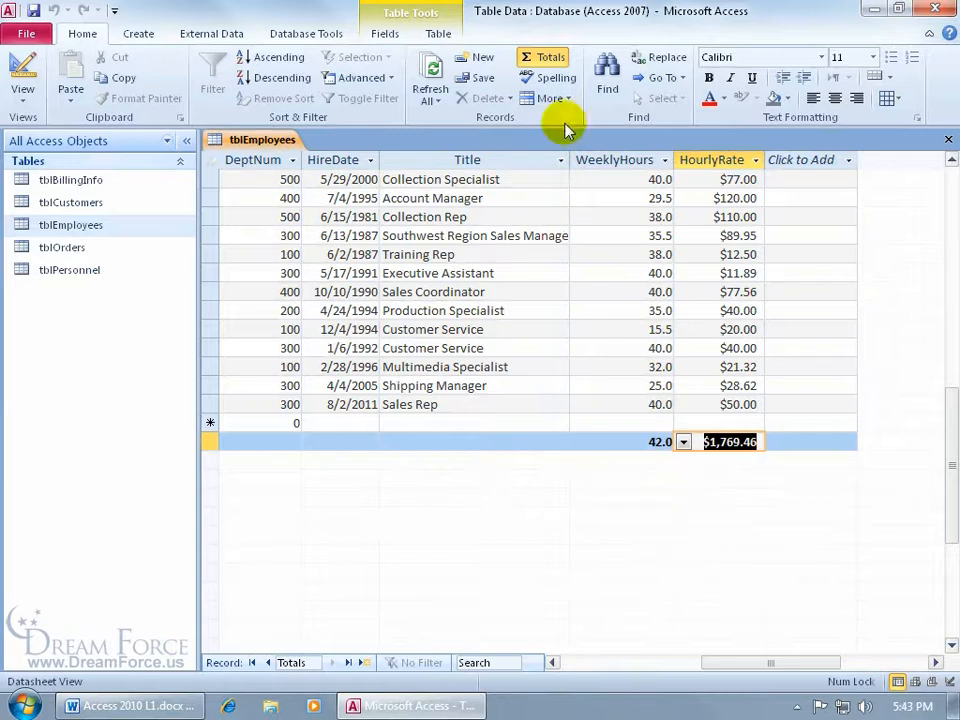
pyautogui.click(549, 58)
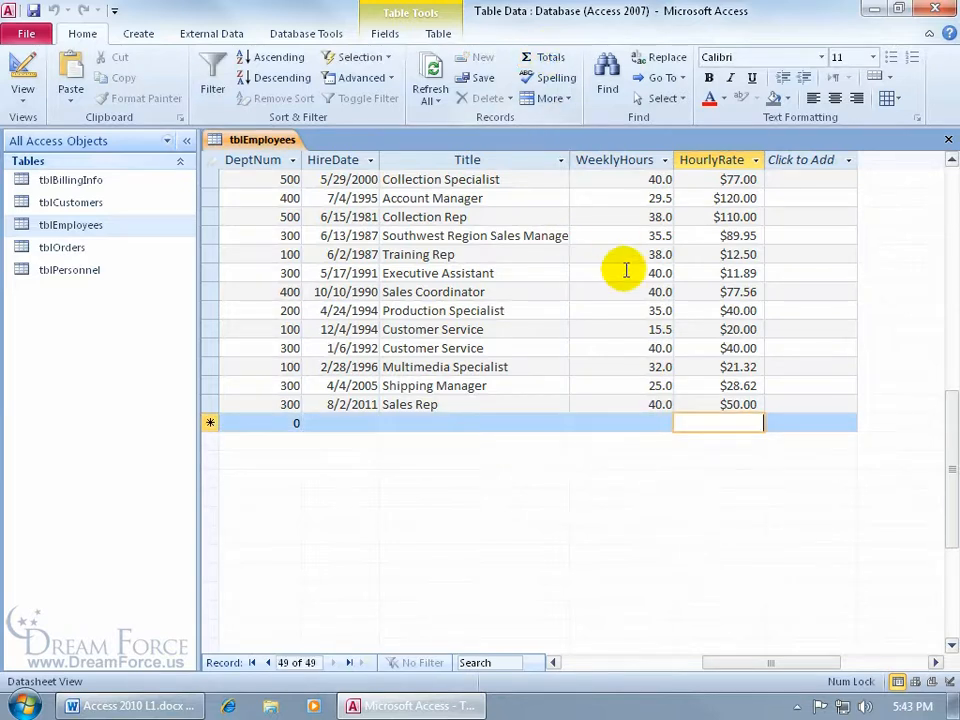